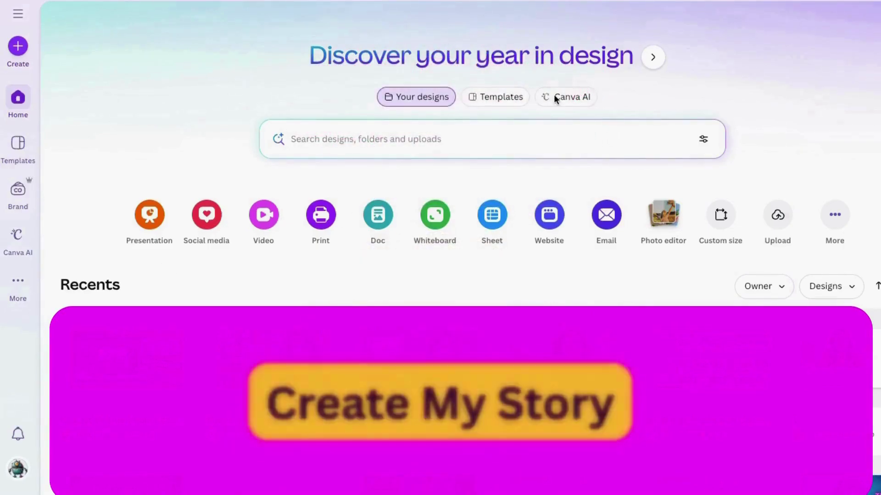
Step: Set Canva AI to generate a Doc with Script as the document type
{"action": "left_click", "coordinate": [555, 98]}
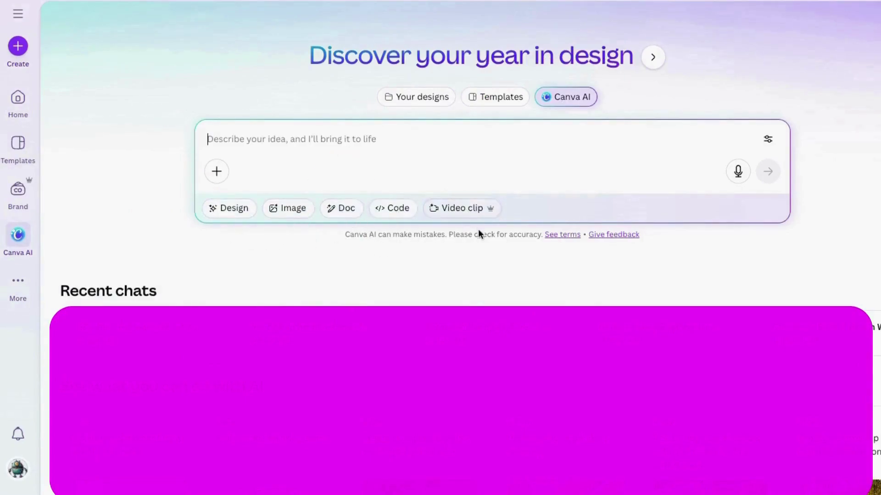
{"action": "left_click", "coordinate": [346, 213]}
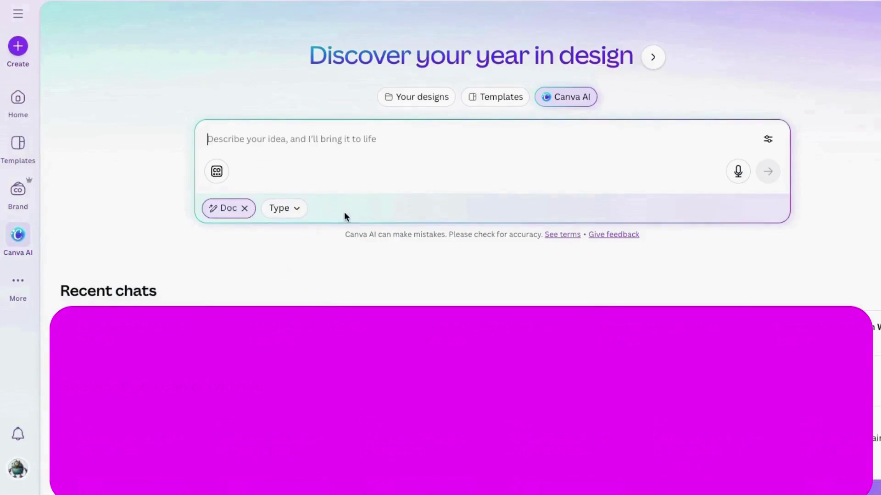
{"action": "left_click", "coordinate": [283, 208]}
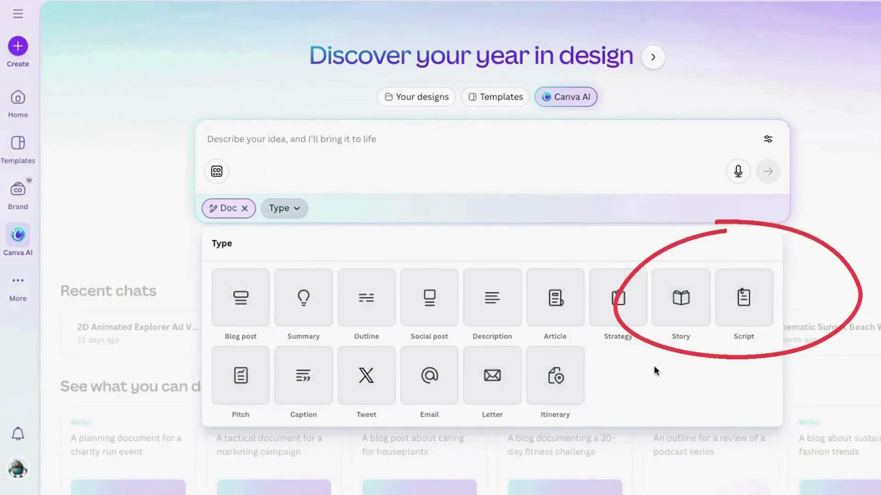
{"action": "left_click", "coordinate": [743, 297]}
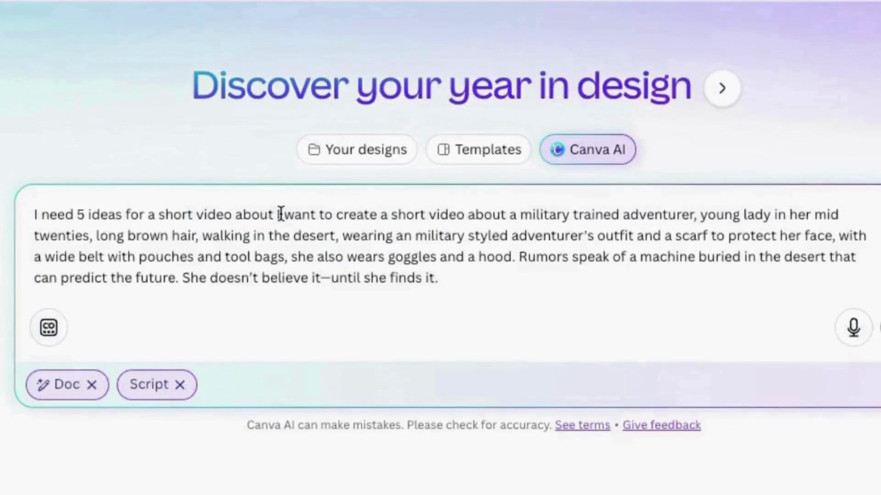
Step: Delete the 'I need 5 ideas for a short video about' opening phrase from the prompt
{"action": "left_click_drag", "start_coordinate": [363, 138], "coordinate": [334, 94]}
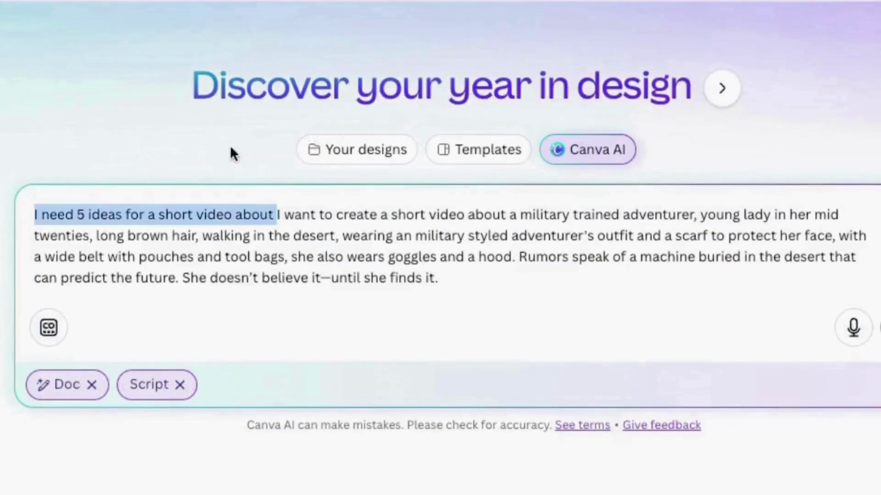
{"action": "left_click", "coordinate": [148, 208]}
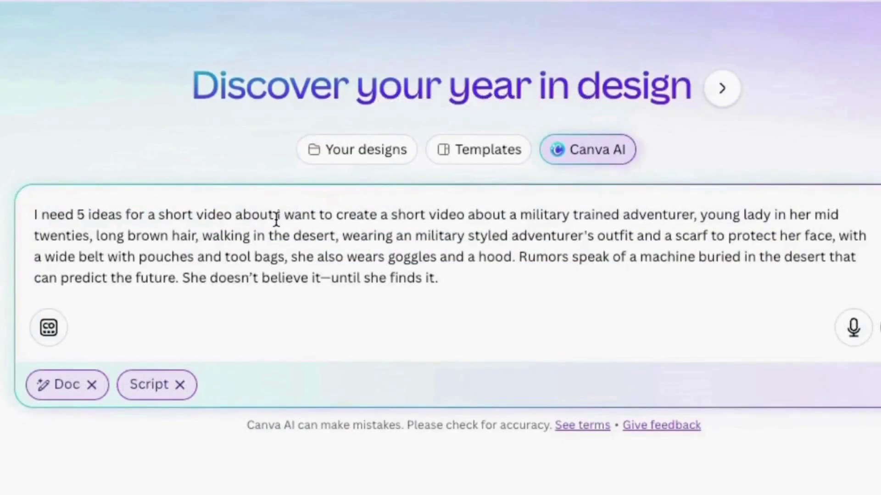
{"action": "left_click_drag", "start_coordinate": [276, 214], "coordinate": [35, 215]}
{"action": "key", "text": "BackSpace"}
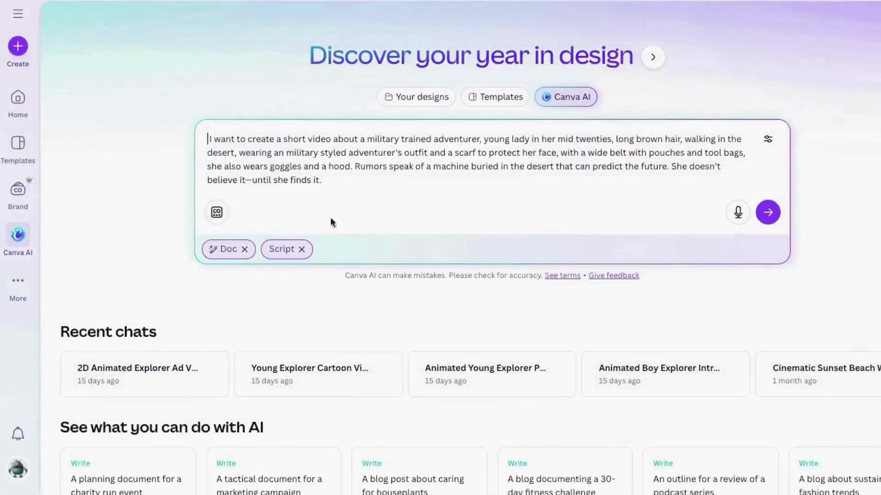
Step: Generate 'Desert Discovery: A Script for Adventure' and read through its seven scenes full size
{"action": "left_click", "coordinate": [767, 212]}
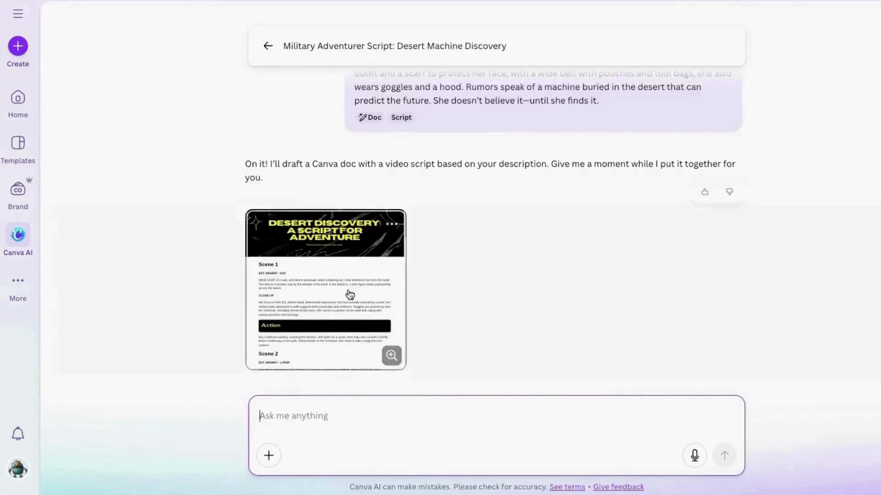
{"action": "left_click", "coordinate": [248, 240]}
{"action": "scroll", "coordinate": [401, 334], "scroll_direction": "down", "scroll_amount": 15}
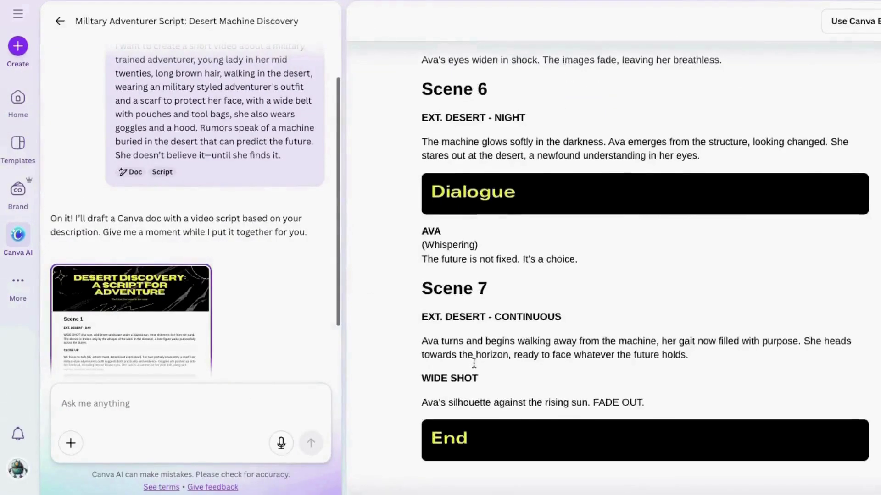
{"action": "scroll", "coordinate": [384, 389], "scroll_direction": "up", "scroll_amount": 5}
{"action": "scroll", "coordinate": [385, 389], "scroll_direction": "up", "scroll_amount": 10}
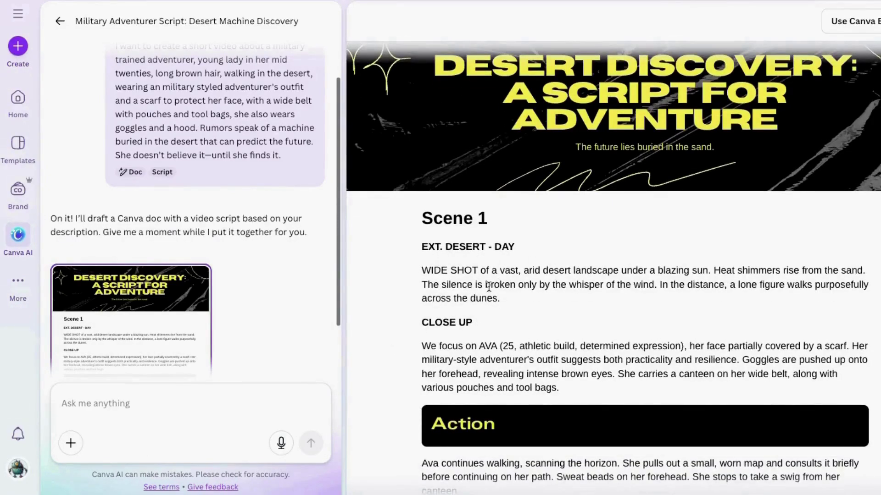
{"action": "scroll", "coordinate": [512, 299], "scroll_direction": "down", "scroll_amount": 3}
{"action": "scroll", "coordinate": [543, 312], "scroll_direction": "down", "scroll_amount": 2}
{"action": "scroll", "coordinate": [542, 308], "scroll_direction": "down", "scroll_amount": 3}
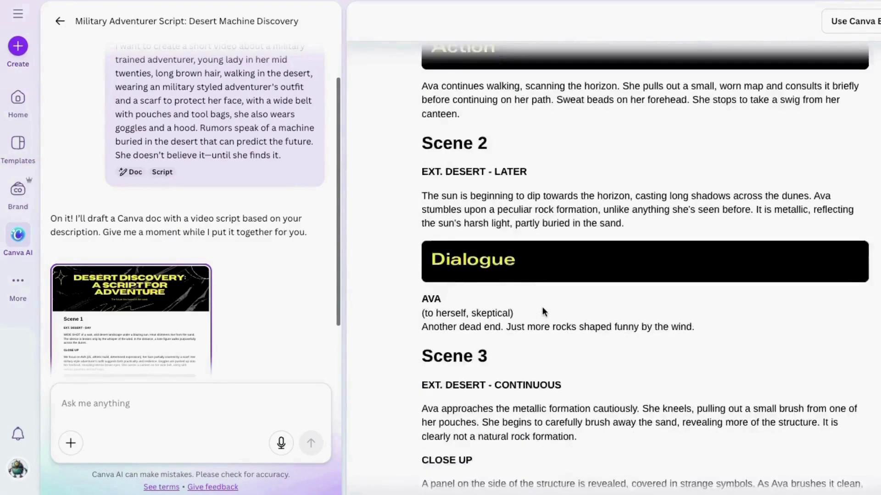
{"action": "scroll", "coordinate": [529, 384], "scroll_direction": "down", "scroll_amount": 3}
{"action": "scroll", "coordinate": [529, 386], "scroll_direction": "down", "scroll_amount": 10}
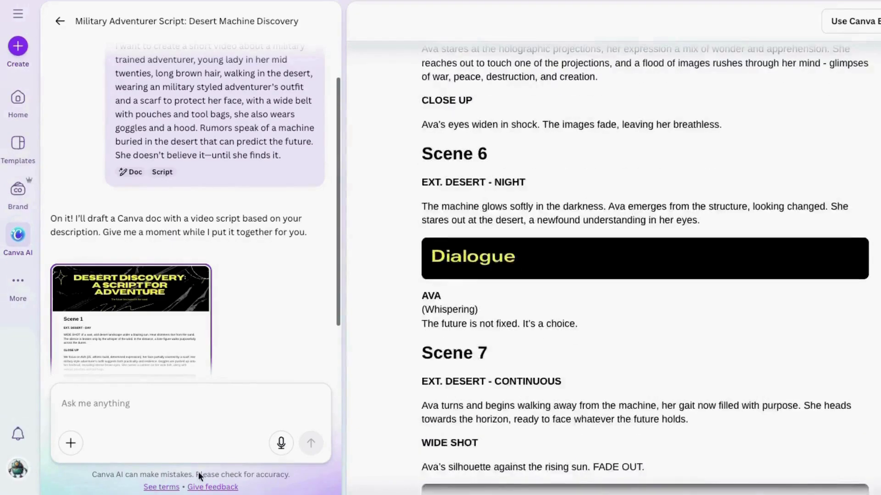
Step: Ask Canva AI to change the adventurer's name to Carrie
{"action": "left_click", "coordinate": [94, 398]}
{"action": "type", "text": "qhange "}
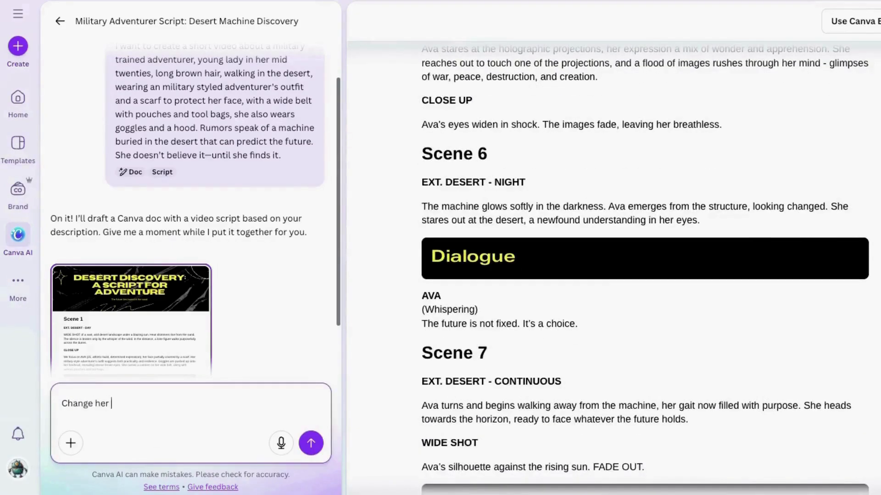
{"action": "type", "text": "her name to Carrie"}
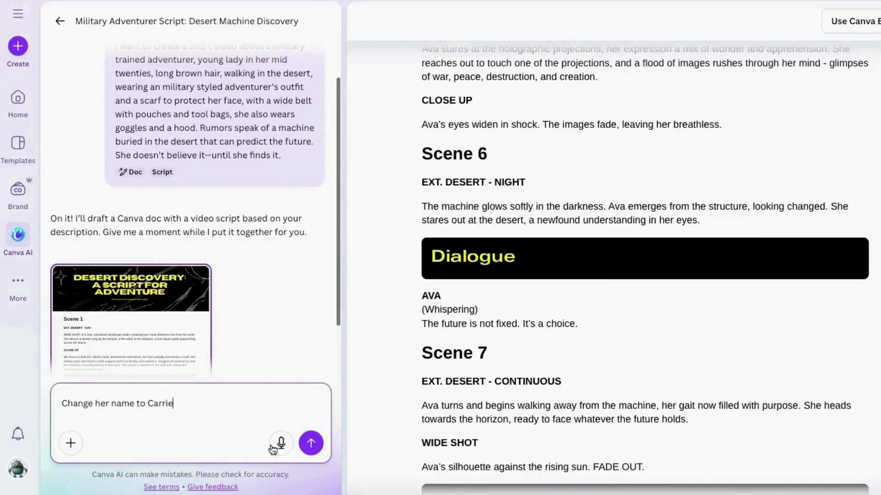
{"action": "left_click", "coordinate": [311, 443]}
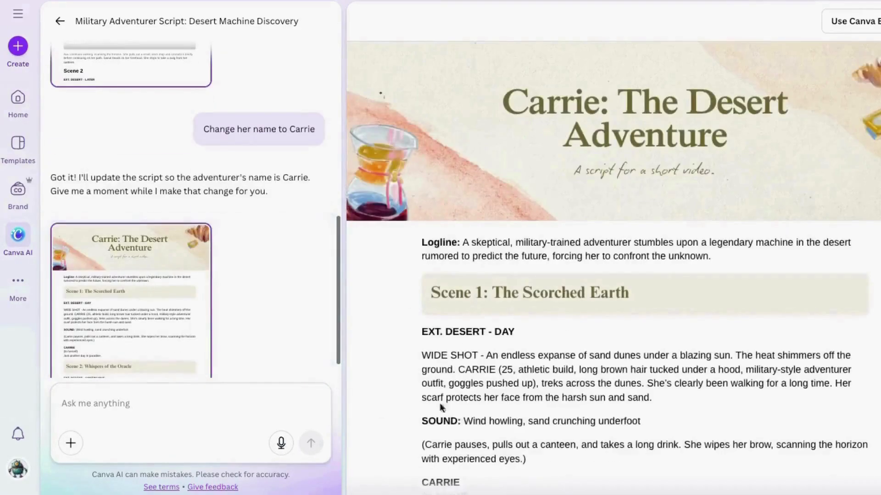
Step: Review the rewritten script's CARRIE heading, WIDE SHOT description and Scene 1 SOUND line
{"action": "scroll", "coordinate": [449, 370], "scroll_direction": "down", "scroll_amount": 2}
{"action": "scroll", "coordinate": [412, 243], "scroll_direction": "down", "scroll_amount": 1}
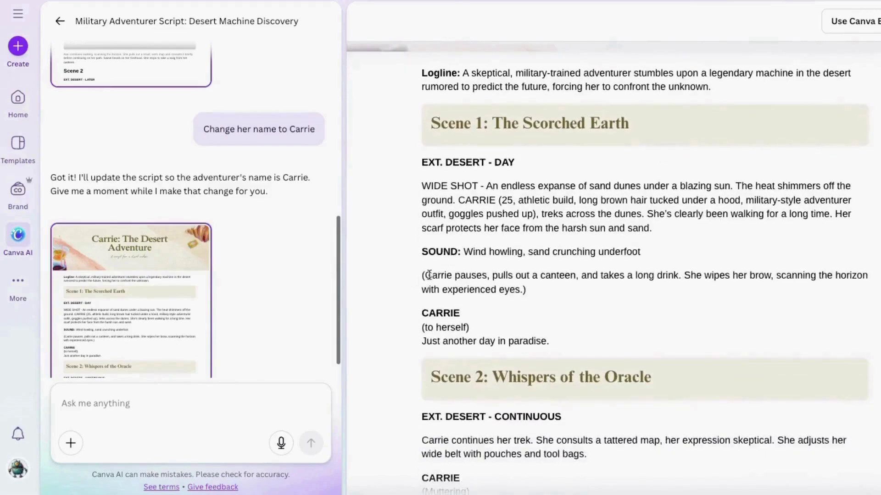
{"action": "left_click_drag", "start_coordinate": [423, 275], "coordinate": [454, 275]}
{"action": "double_click", "coordinate": [440, 313]}
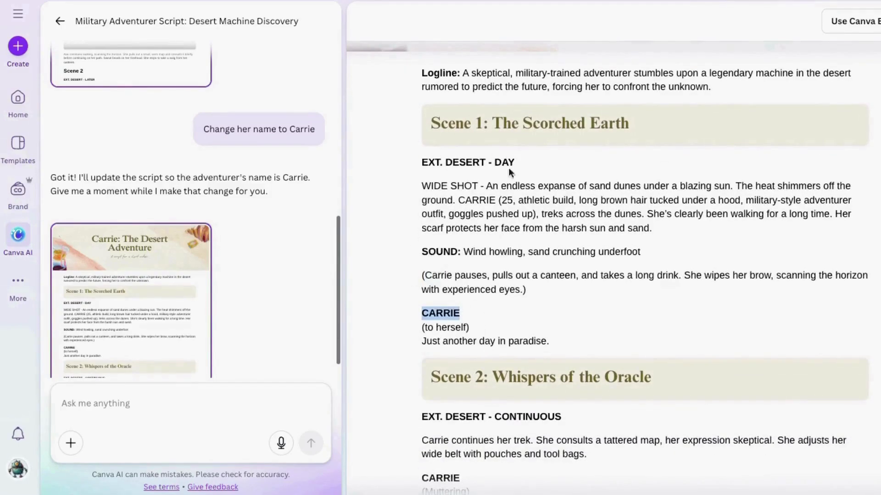
{"action": "left_click_drag", "start_coordinate": [436, 186], "coordinate": [649, 227]}
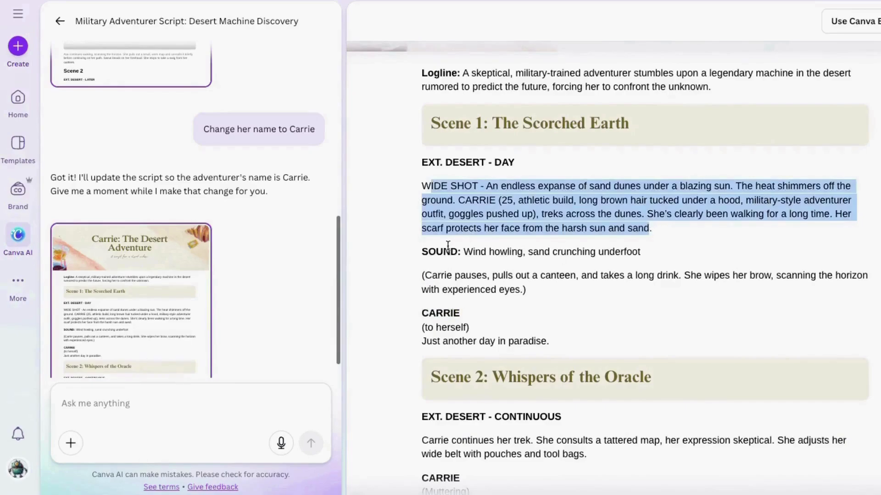
{"action": "left_click_drag", "start_coordinate": [430, 253], "coordinate": [640, 254]}
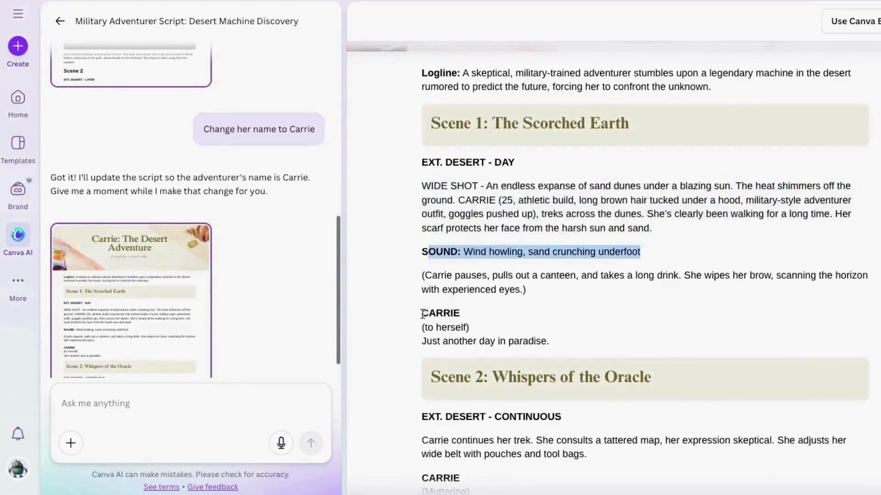
{"action": "left_click_drag", "start_coordinate": [421, 341], "coordinate": [562, 343]}
{"action": "scroll", "coordinate": [629, 337], "scroll_direction": "down", "scroll_amount": 2}
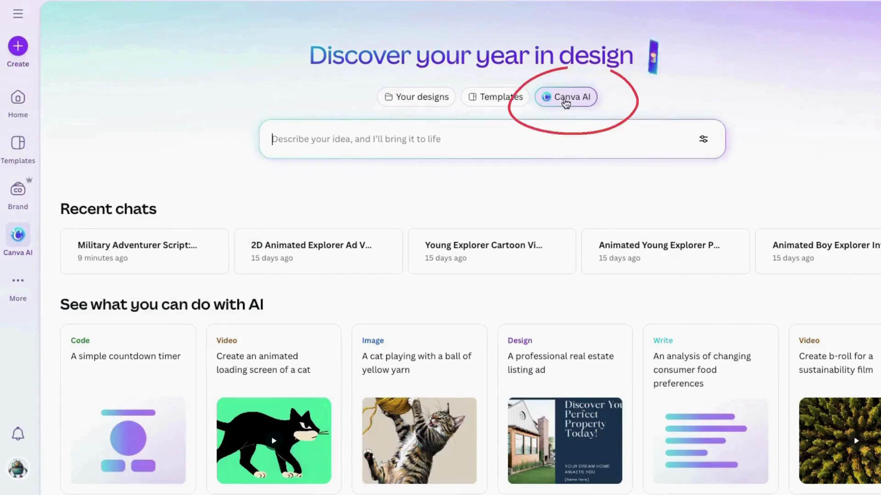
Step: Switch Canva AI to 16:9 image generation and select the script's WIDE SHOT paragraph
{"action": "left_click", "coordinate": [571, 102]}
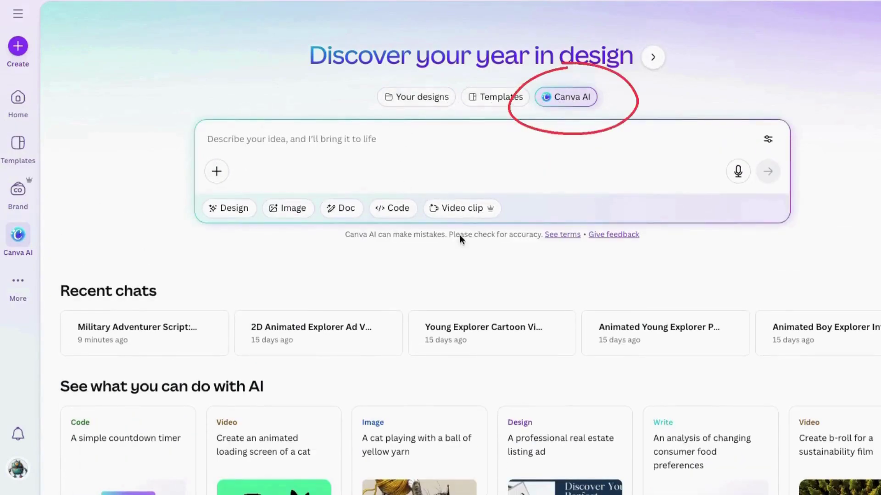
{"action": "left_click", "coordinate": [291, 209]}
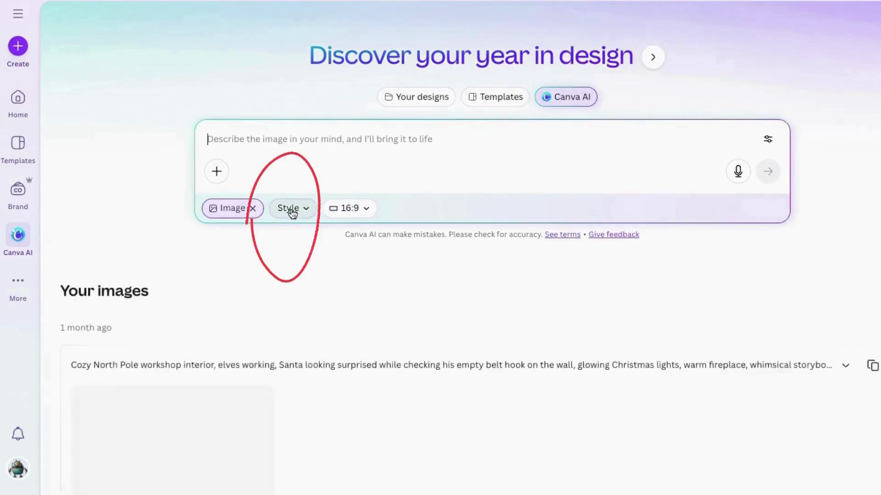
{"action": "left_click", "coordinate": [364, 210]}
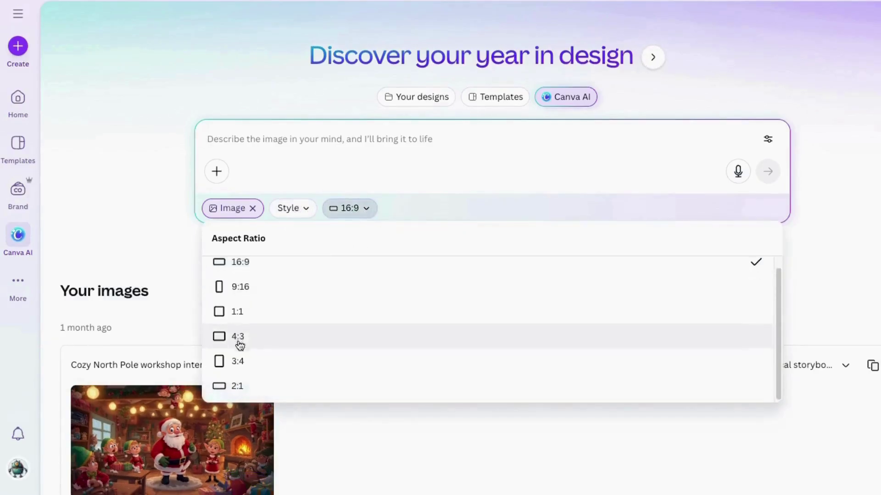
{"action": "left_click", "coordinate": [236, 261]}
{"action": "left_click", "coordinate": [307, 211]}
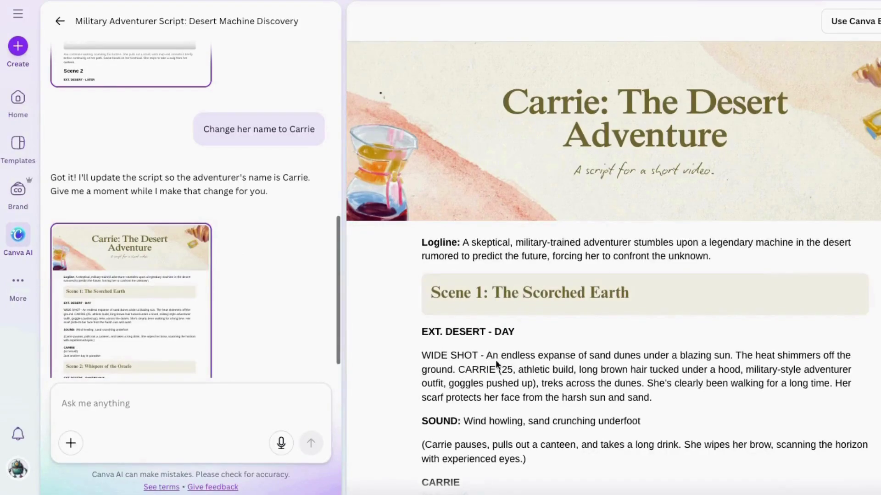
{"action": "left_click_drag", "start_coordinate": [422, 355], "coordinate": [654, 397]}
{"action": "key", "text": "ctrl+c"}
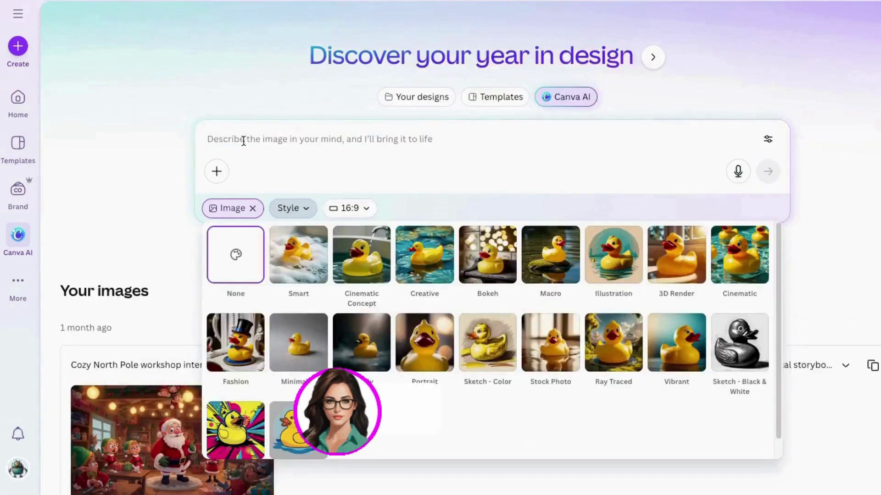
Step: Generate images from the pasted WIDE SHOT description
{"action": "left_click", "coordinate": [277, 150]}
{"action": "key", "text": "ctrl+v"}
{"action": "key", "text": "Return"}
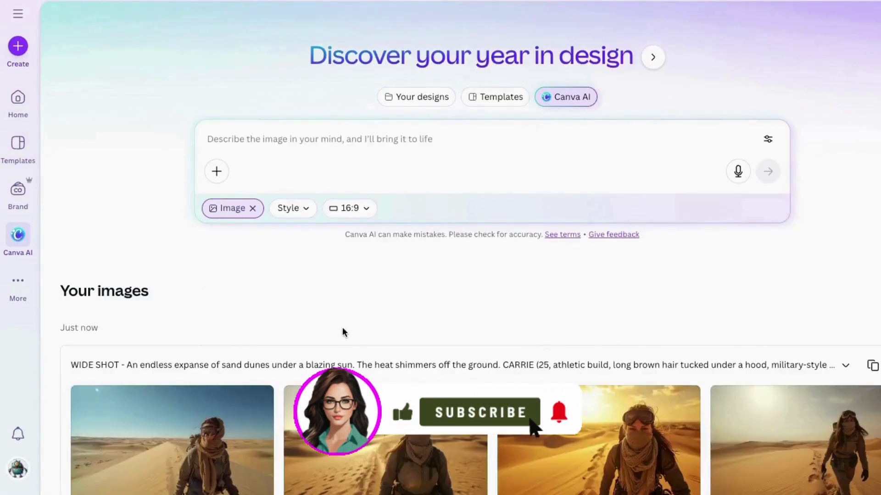
Step: Preview the first desert image of Carrie, then reload its prompt into the box
{"action": "scroll", "coordinate": [275, 335], "scroll_direction": "down", "scroll_amount": 3}
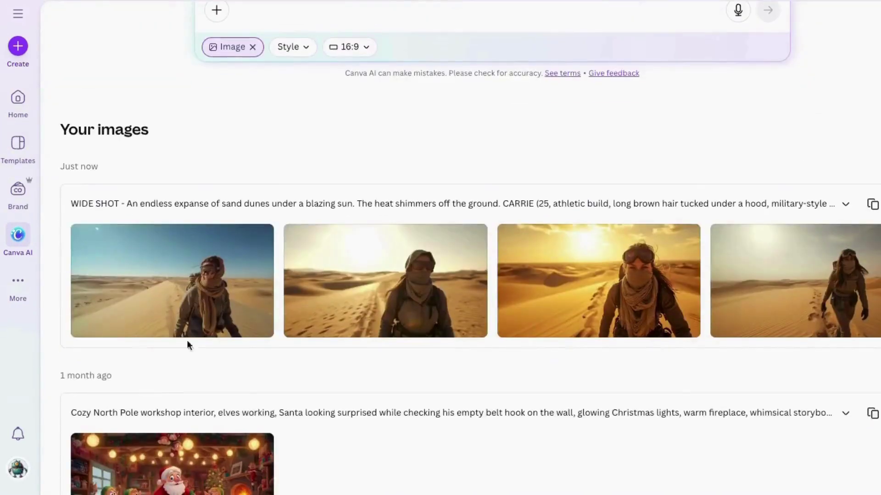
{"action": "left_click", "coordinate": [185, 278]}
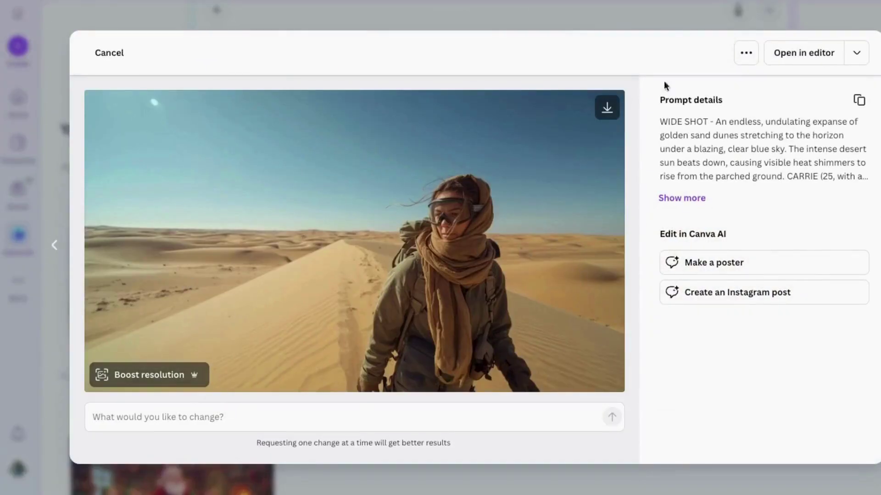
{"action": "key", "text": "Escape"}
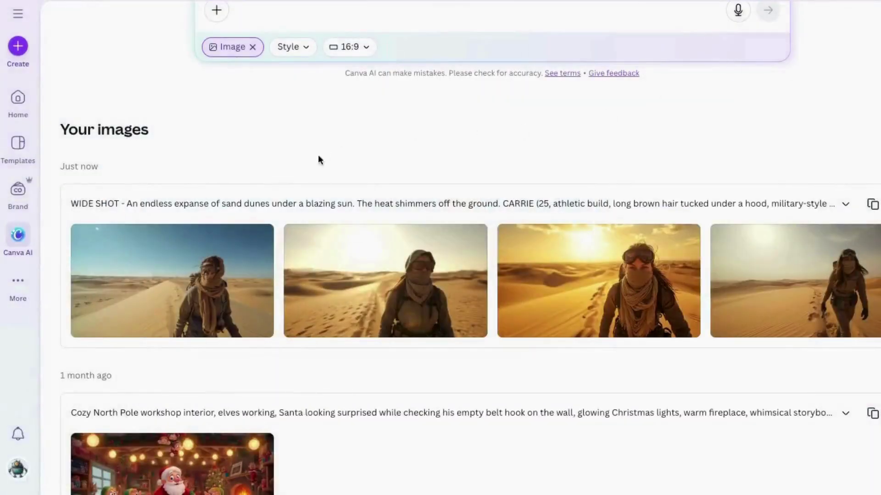
{"action": "left_click", "coordinate": [871, 204]}
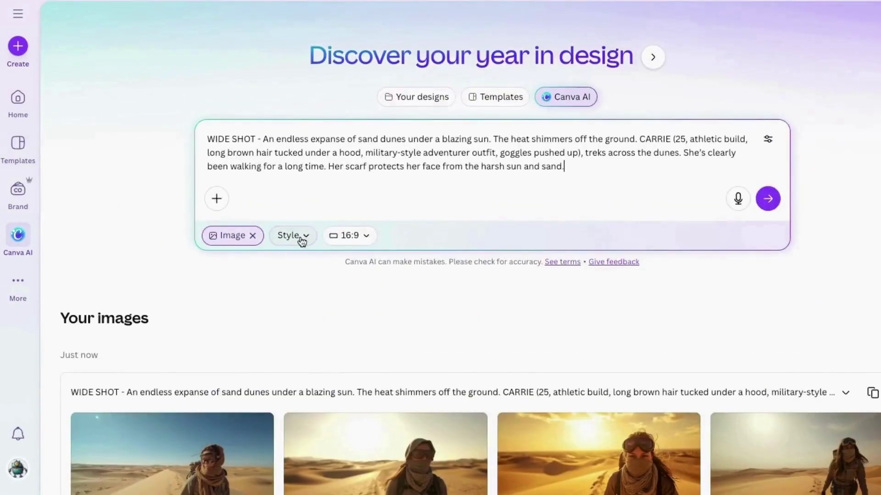
Step: Change the desert prompt's image style from Creative to Illustration
{"action": "left_click", "coordinate": [303, 237]}
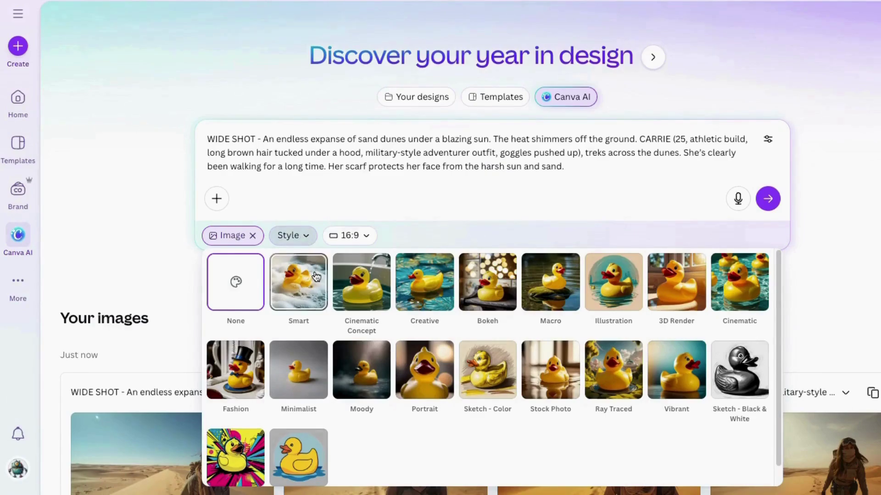
{"action": "left_click", "coordinate": [424, 282]}
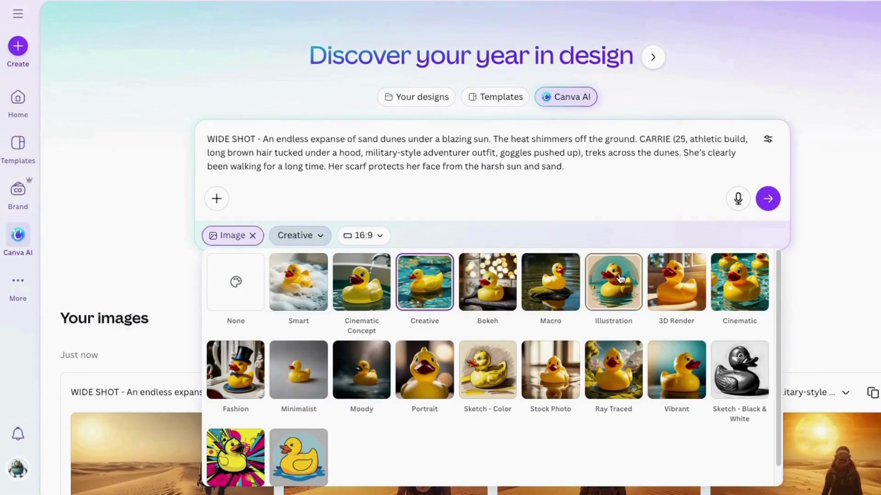
{"action": "left_click", "coordinate": [615, 280]}
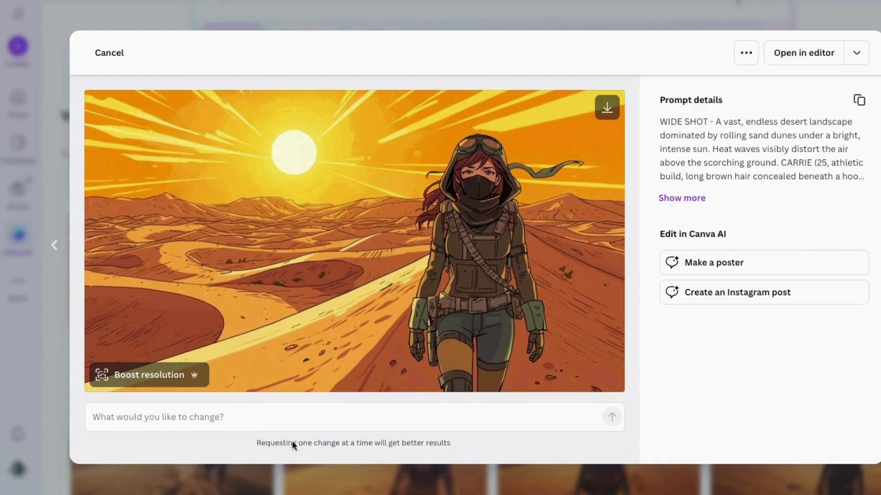
Step: Boost the resolution of the illustrated desert image
{"action": "left_click", "coordinate": [188, 387]}
{"action": "scroll", "coordinate": [125, 278], "scroll_direction": "down", "scroll_amount": 5}
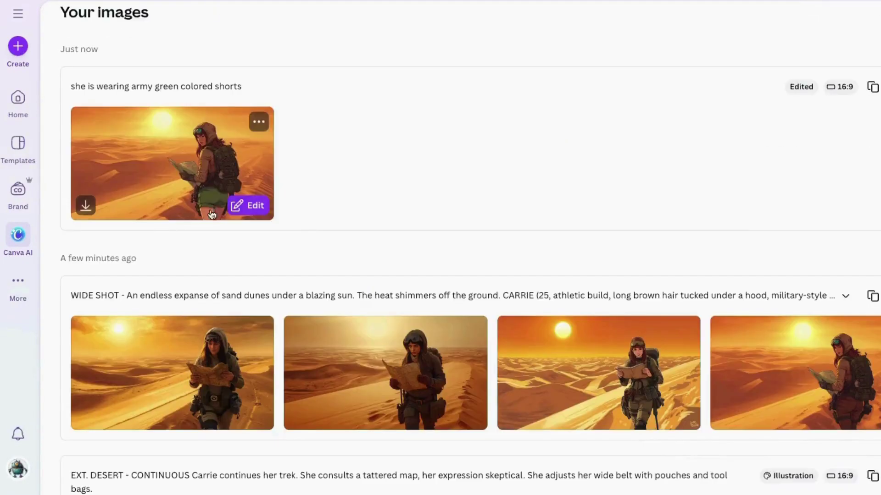
{"action": "scroll", "coordinate": [525, 369], "scroll_direction": "down", "scroll_amount": 4}
{"action": "scroll", "coordinate": [526, 369], "scroll_direction": "down", "scroll_amount": 5}
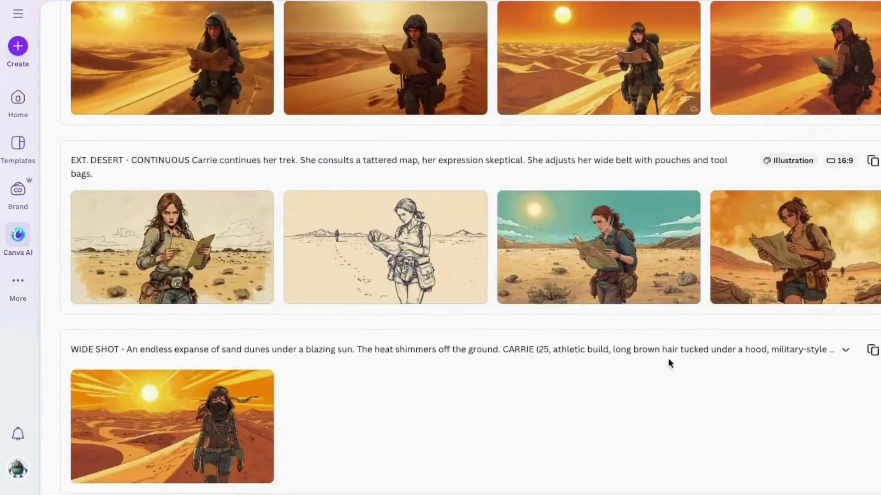
{"action": "scroll", "coordinate": [328, 202], "scroll_direction": "up", "scroll_amount": 7}
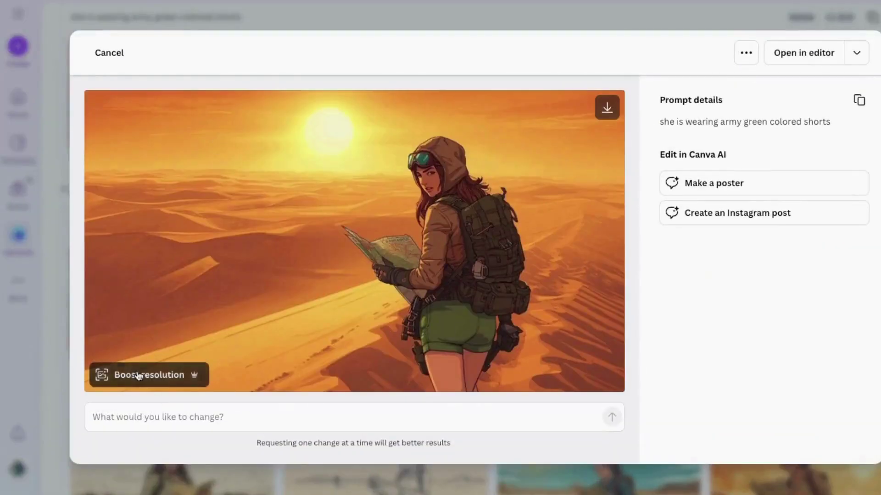
Step: Boost the army-green-shorts image's resolution and download it
{"action": "left_click", "coordinate": [139, 380]}
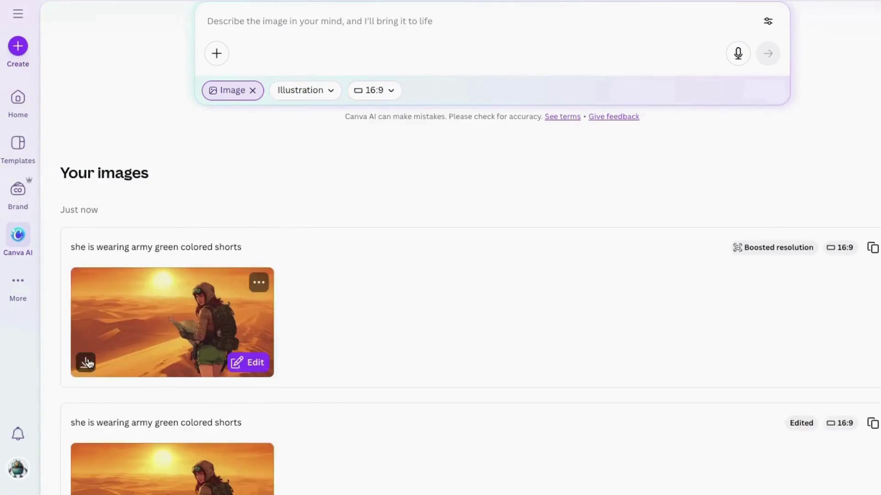
{"action": "left_click", "coordinate": [86, 362]}
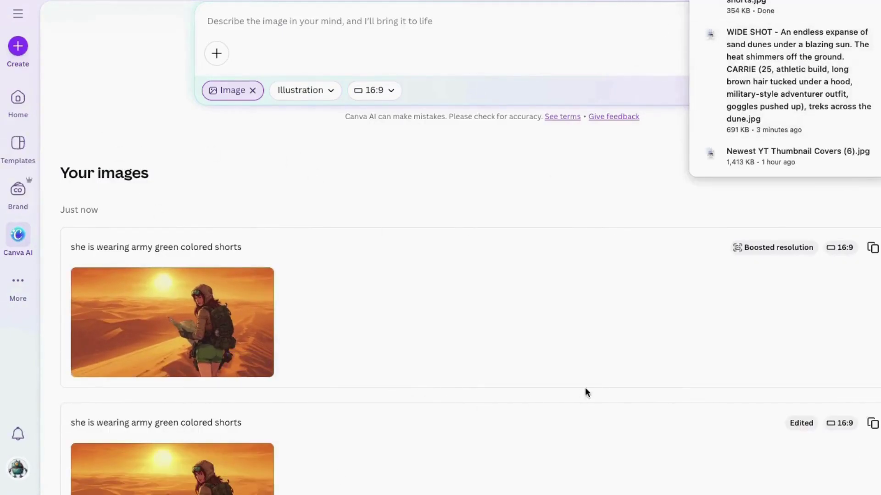
{"action": "scroll", "coordinate": [587, 388], "scroll_direction": "down", "scroll_amount": 7}
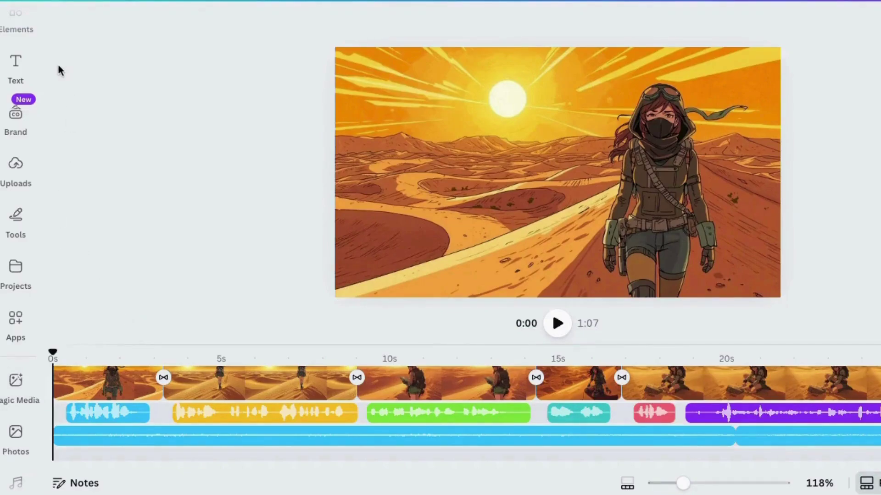
Step: Open the Audio library from the editor's side panel
{"action": "left_click", "coordinate": [16, 268]}
{"action": "scroll", "coordinate": [18, 293], "scroll_direction": "down", "scroll_amount": 1}
{"action": "scroll", "coordinate": [17, 312], "scroll_direction": "down", "scroll_amount": 3}
{"action": "left_click", "coordinate": [15, 325]}
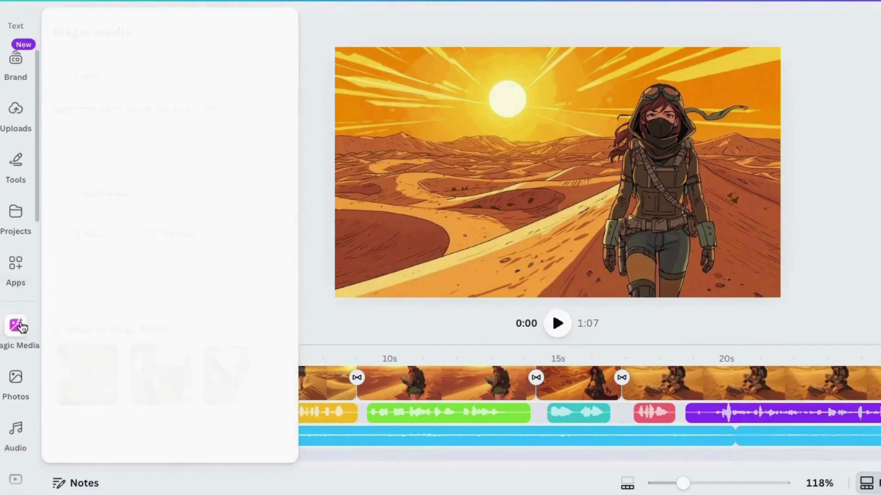
{"action": "left_click", "coordinate": [15, 370]}
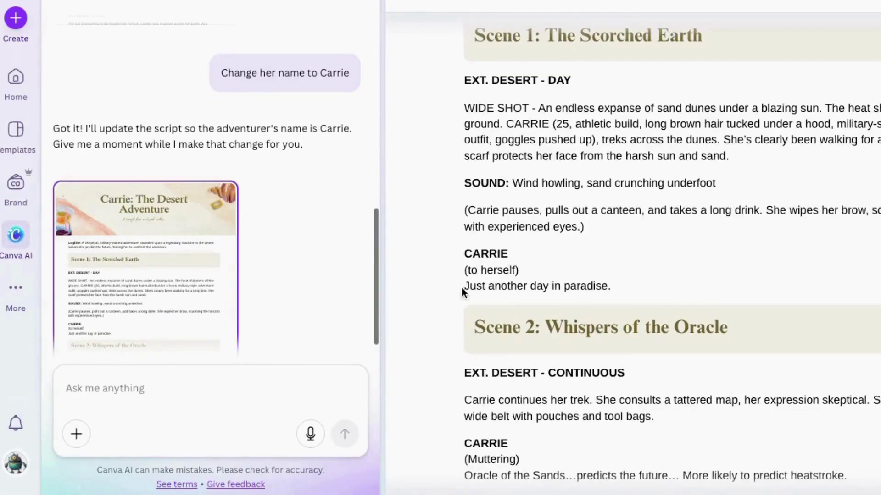
Step: Paste Carrie's line 'Just another day in paradise.' into a new AI voice
{"action": "left_click_drag", "start_coordinate": [461, 292], "coordinate": [633, 292]}
{"action": "key", "text": "ctrl+c"}
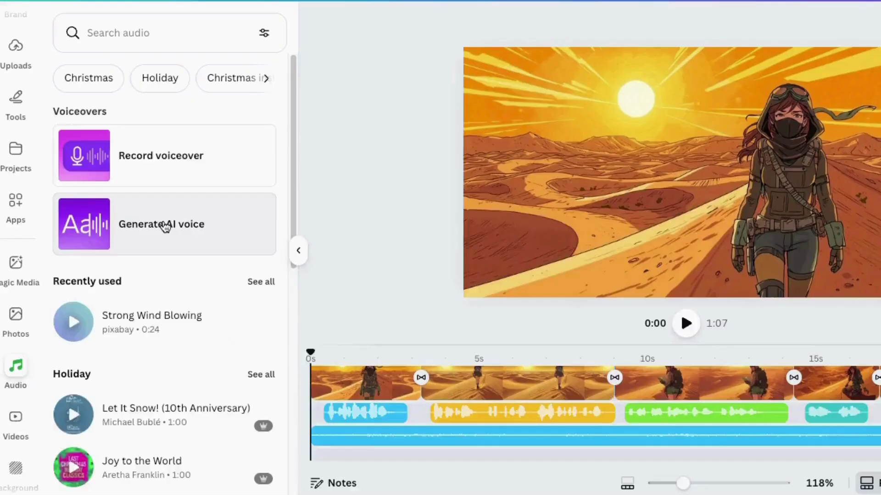
{"action": "left_click", "coordinate": [167, 226]}
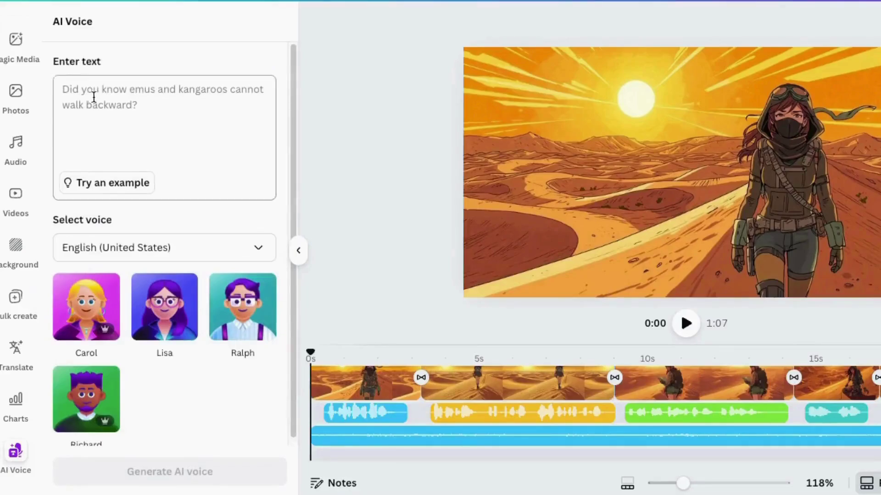
{"action": "key", "text": "ctrl+v"}
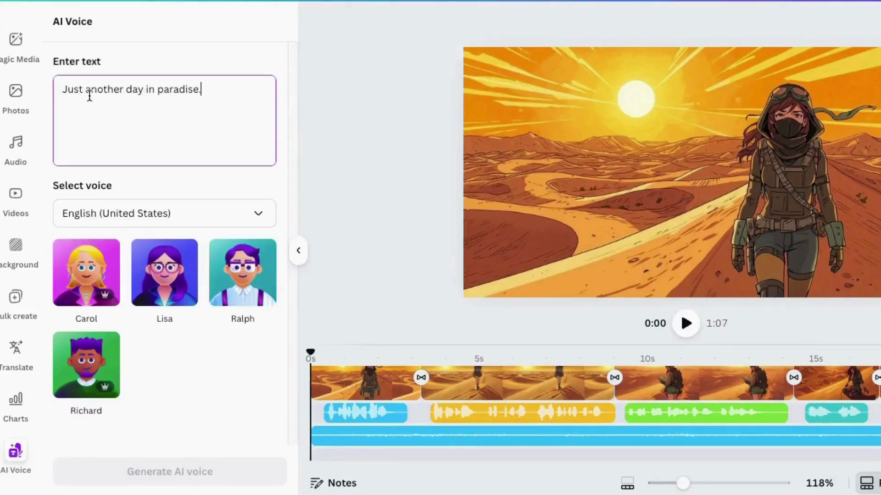
Step: Switch the AI voice language to English (United Kingdom)
{"action": "left_click", "coordinate": [165, 215]}
{"action": "scroll", "coordinate": [177, 381], "scroll_direction": "down", "scroll_amount": 6}
{"action": "scroll", "coordinate": [177, 381], "scroll_direction": "down", "scroll_amount": 4}
{"action": "scroll", "coordinate": [177, 381], "scroll_direction": "up", "scroll_amount": 10}
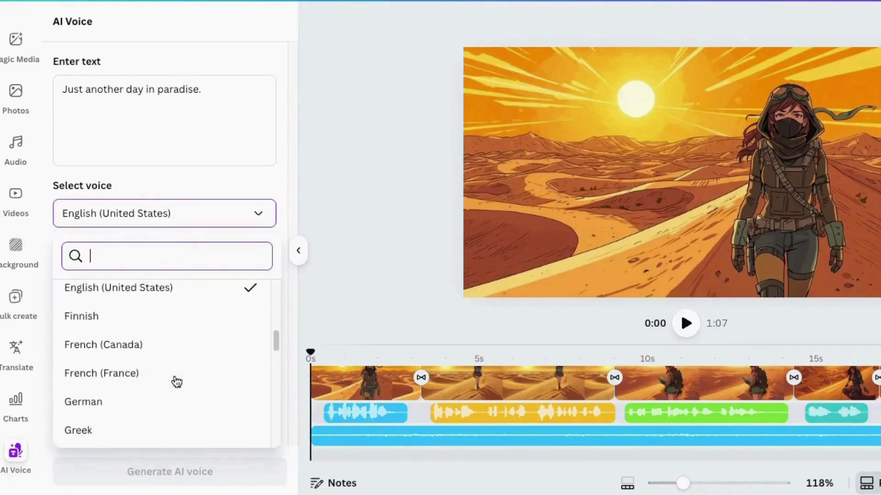
{"action": "scroll", "coordinate": [175, 381], "scroll_direction": "up", "scroll_amount": 5}
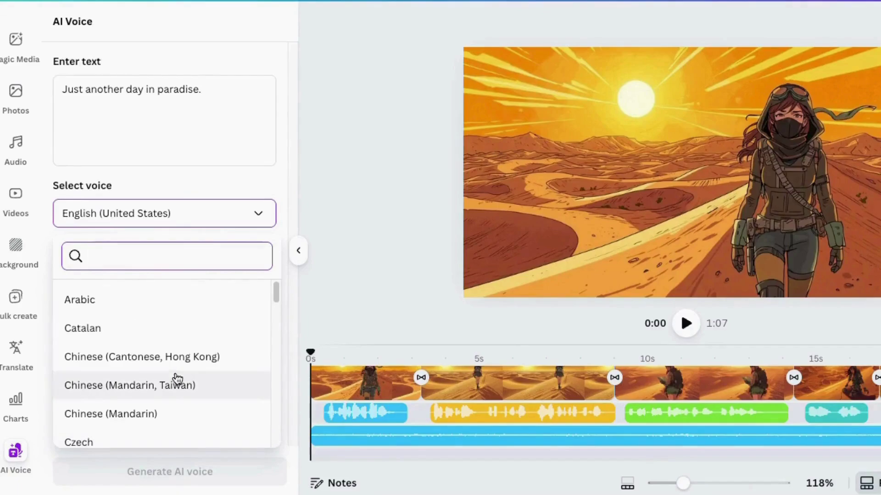
{"action": "scroll", "coordinate": [88, 375], "scroll_direction": "down", "scroll_amount": 4}
{"action": "scroll", "coordinate": [84, 369], "scroll_direction": "up", "scroll_amount": 2}
{"action": "left_click", "coordinate": [92, 369]}
Step: Preview the Steph voice, then select and replay the Jo voice
{"action": "mouse_move", "coordinate": [254, 299]}
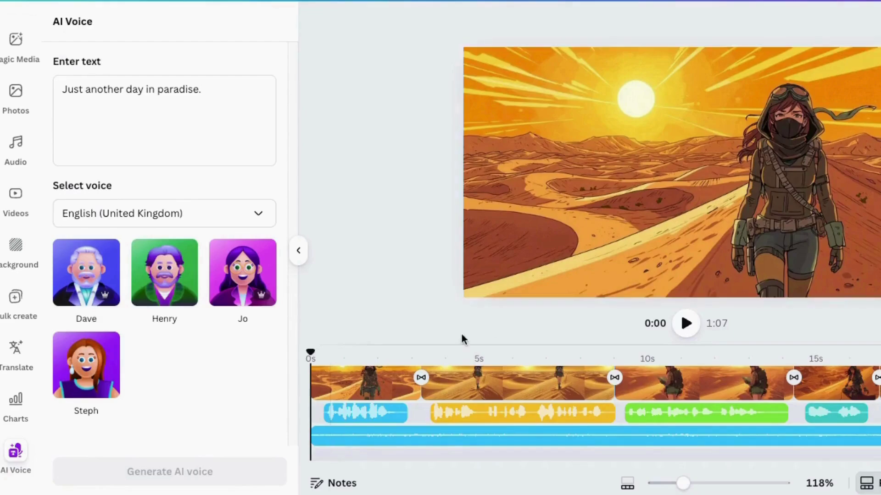
{"action": "left_click", "coordinate": [87, 367]}
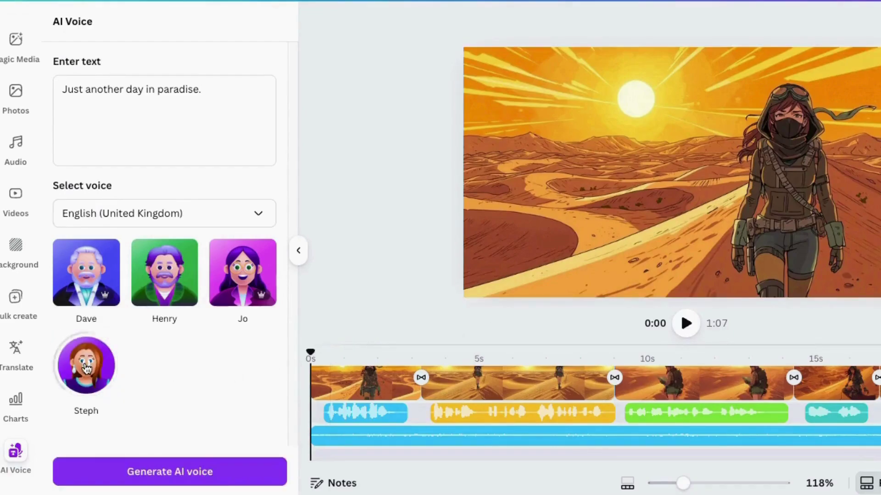
{"action": "left_click", "coordinate": [242, 277]}
{"action": "left_click", "coordinate": [250, 275]}
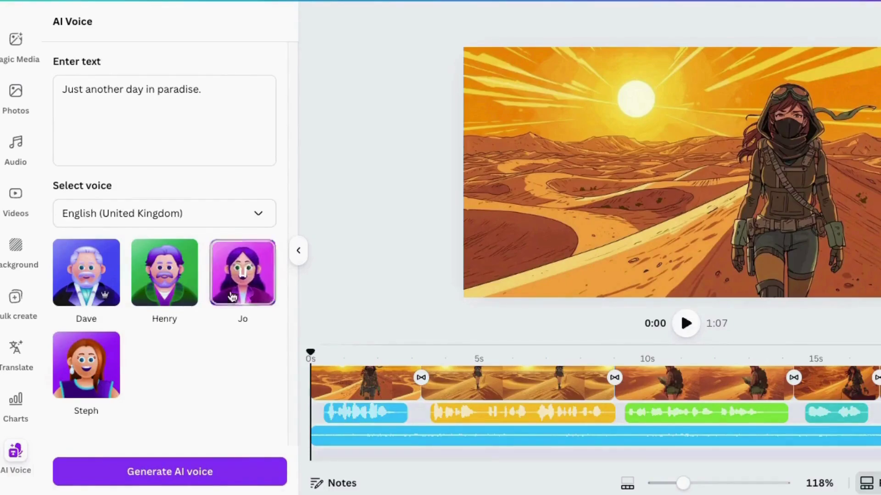
Step: Generate the voice clip and move it into the second audio track, slightly later
{"action": "left_click", "coordinate": [141, 471]}
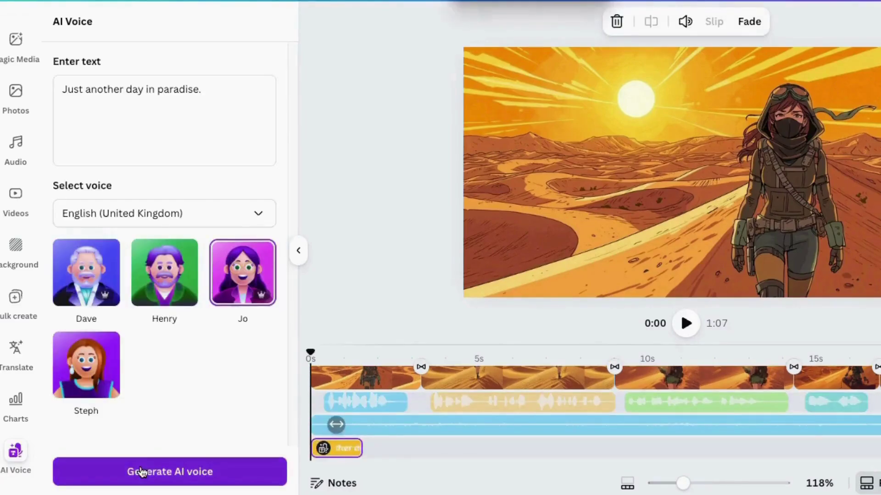
{"action": "left_click_drag", "start_coordinate": [339, 449], "coordinate": [361, 406]}
{"action": "right_click", "coordinate": [368, 407]}
{"action": "key", "text": "Escape"}
{"action": "left_click_drag", "start_coordinate": [130, 163], "coordinate": [186, 62]}
Step: Shorten the Oracle of the Sands line, delete the old clip, and regenerate it
{"action": "type", "text": "Oracle of the Sands...predicts the future... More likely to predict heatstroke."}
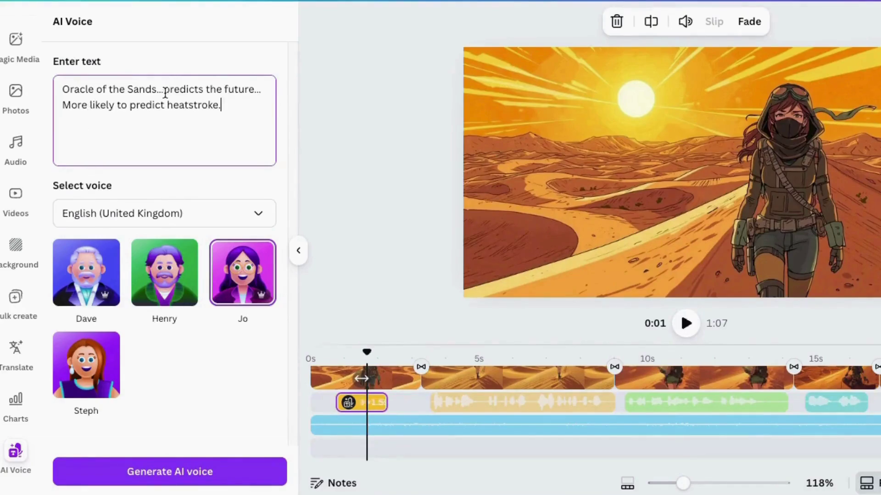
{"action": "left_click_drag", "start_coordinate": [165, 93], "coordinate": [276, 92]}
{"action": "key", "text": "BackSpace"}
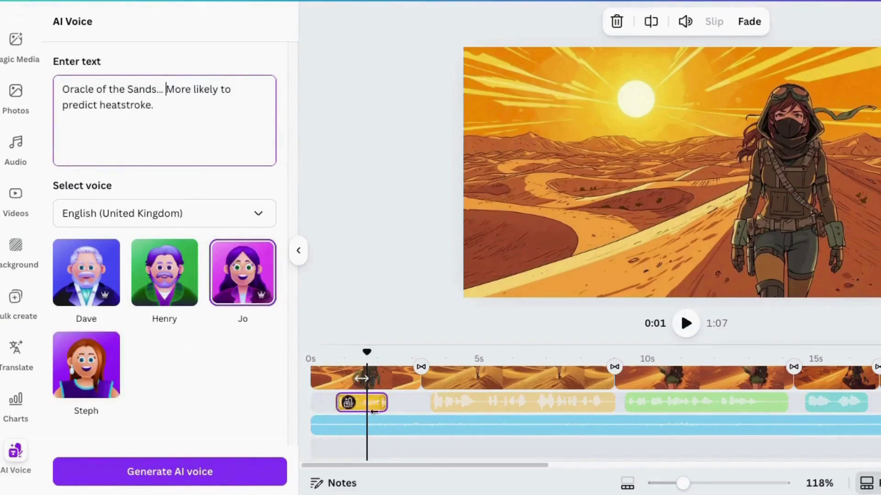
{"action": "left_click", "coordinate": [476, 403]}
{"action": "key", "text": "Delete"}
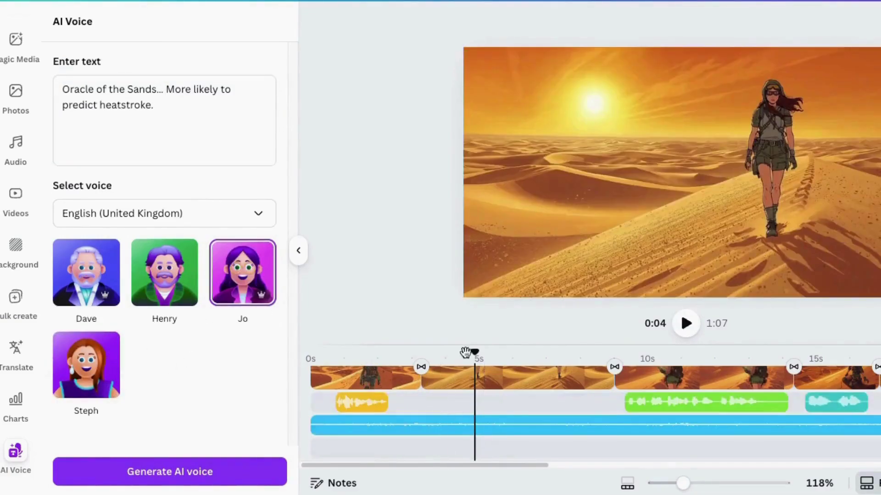
{"action": "left_click_drag", "start_coordinate": [474, 352], "coordinate": [431, 352]}
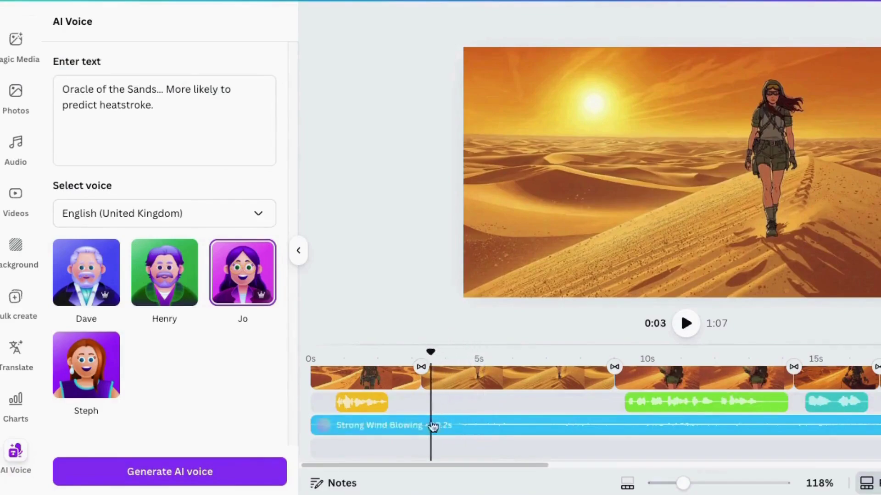
{"action": "left_click", "coordinate": [158, 474]}
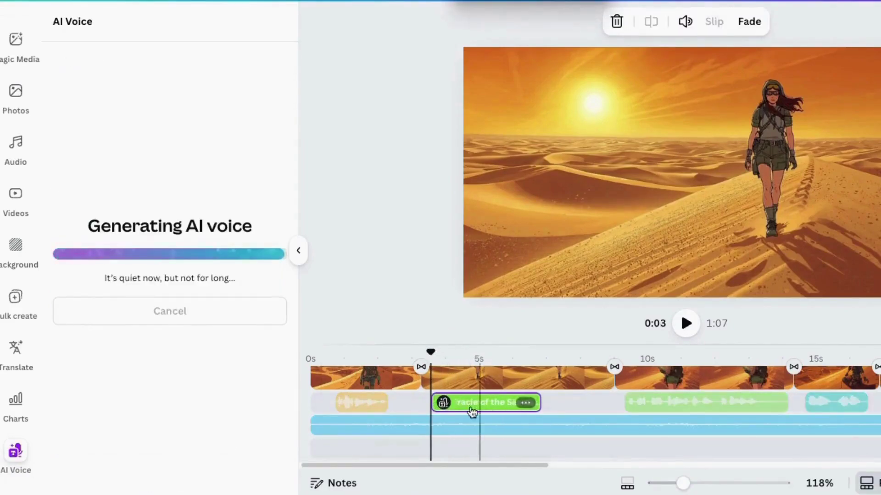
Step: Play back the Jo narration, check its volume level, and scroll the timeline
{"action": "left_click", "coordinate": [685, 325]}
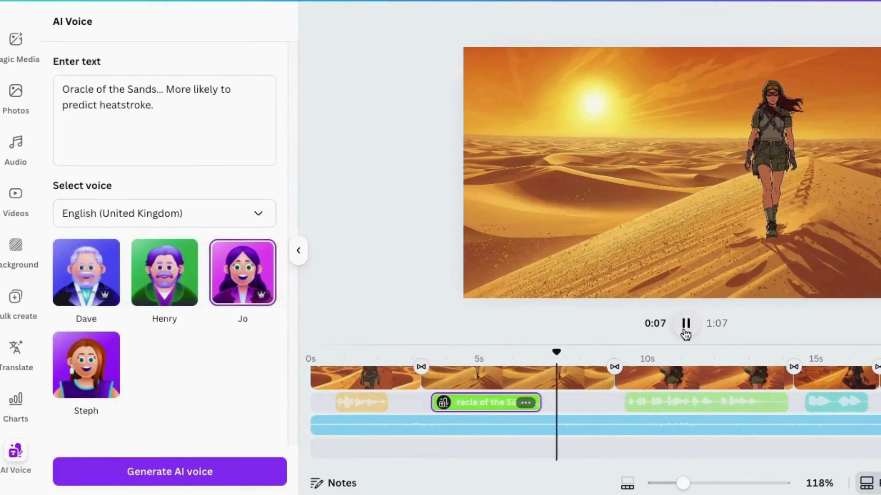
{"action": "left_click", "coordinate": [686, 326]}
{"action": "left_click", "coordinate": [496, 406]}
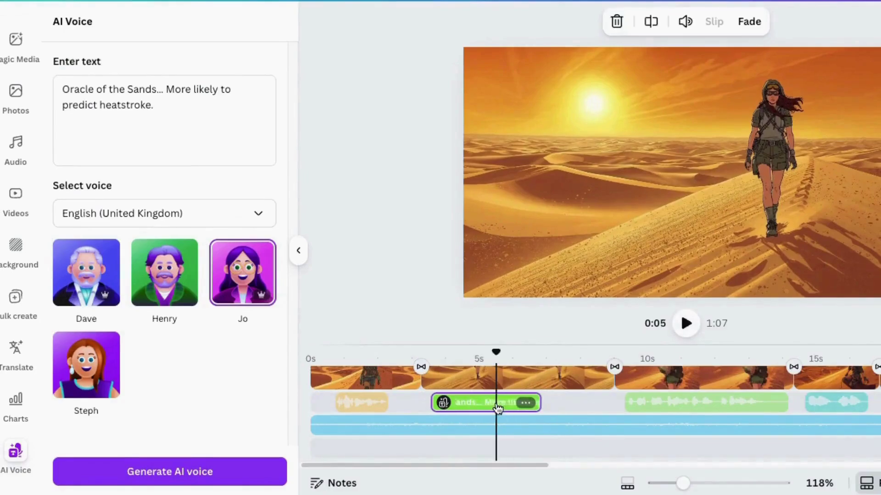
{"action": "left_click", "coordinate": [685, 21]}
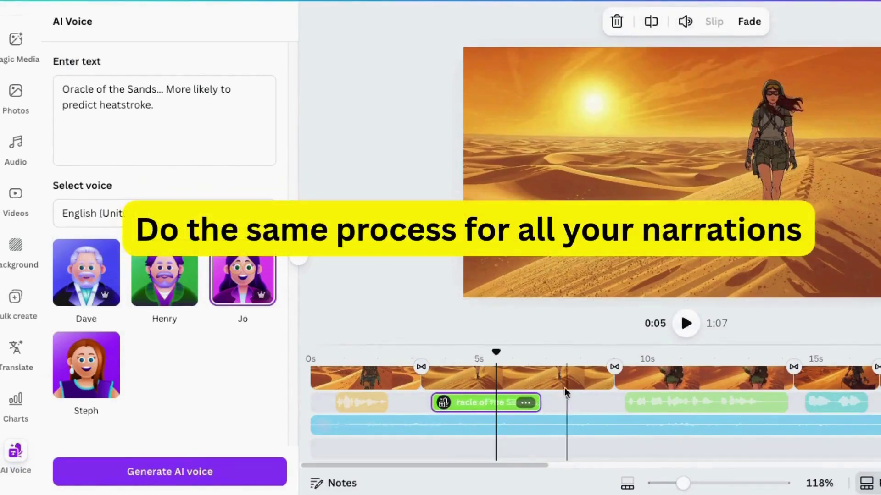
{"action": "left_click_drag", "start_coordinate": [447, 465], "coordinate": [508, 408]}
{"action": "left_click_drag", "start_coordinate": [604, 411], "coordinate": [605, 411]}
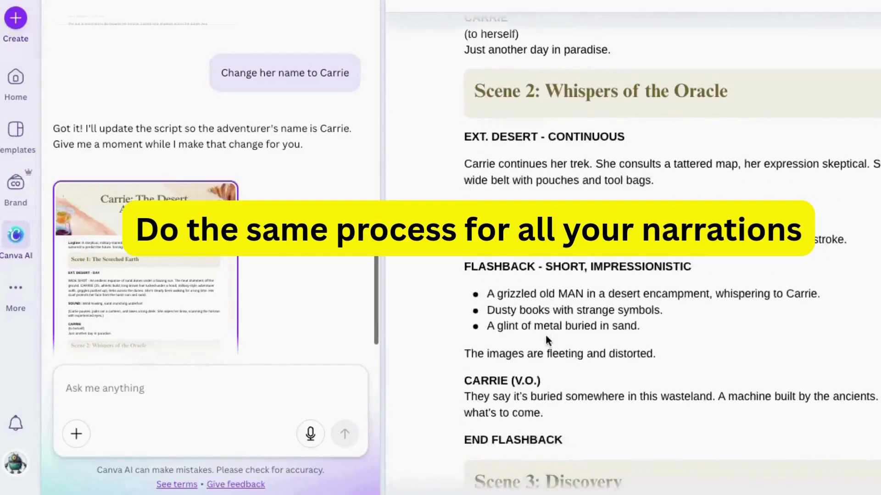
{"action": "scroll", "coordinate": [546, 335], "scroll_direction": "down", "scroll_amount": 3}
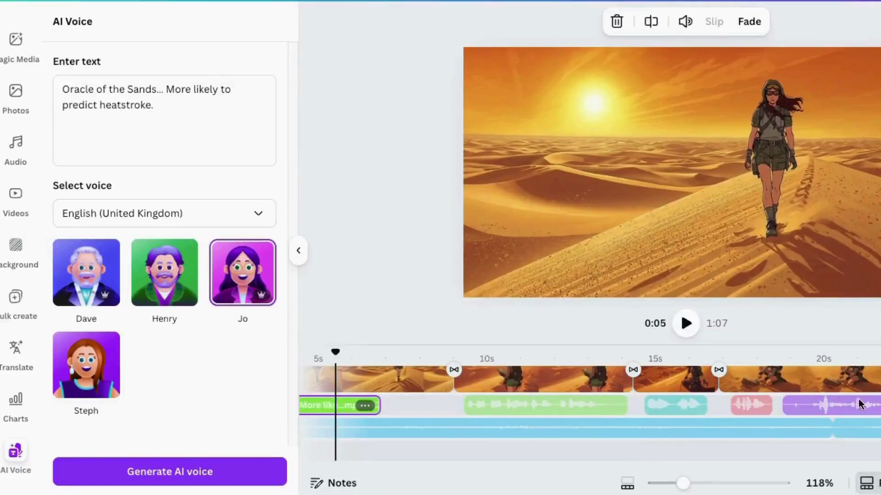
Step: Delete the old voice recording clip near 20s from the timeline
{"action": "left_click", "coordinate": [853, 406]}
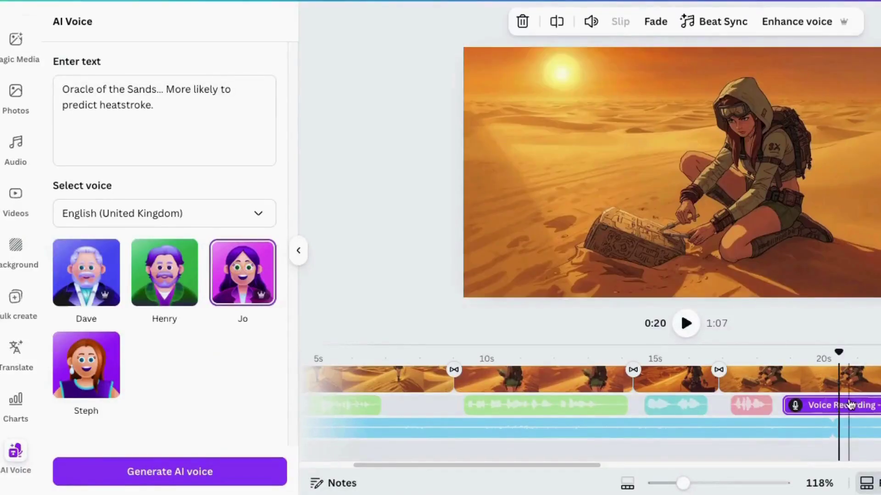
{"action": "key", "text": "Delete"}
{"action": "left_click_drag", "start_coordinate": [483, 468], "coordinate": [546, 467]}
Step: Put the playhead just after 0:19 and open the voiceover recorder
{"action": "left_click_drag", "start_coordinate": [620, 353], "coordinate": [596, 353]}
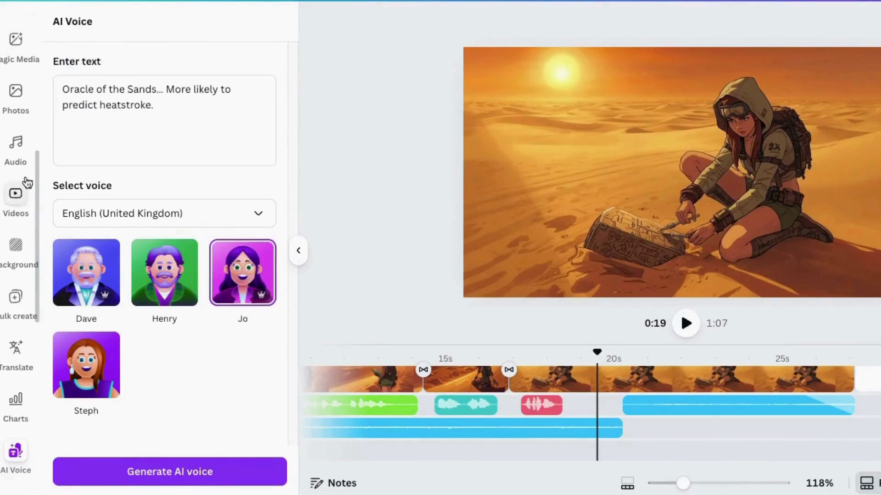
{"action": "left_click", "coordinate": [17, 143]}
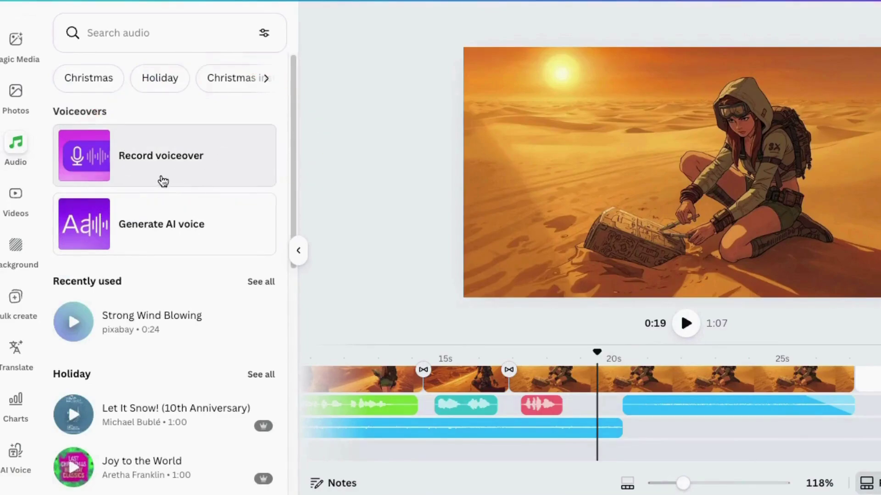
{"action": "left_click_drag", "start_coordinate": [597, 353], "coordinate": [583, 355]}
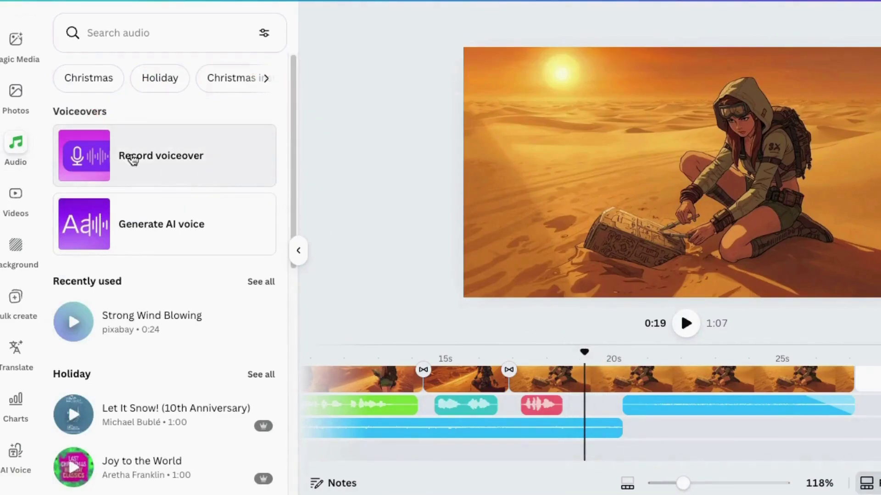
{"action": "left_click", "coordinate": [159, 158]}
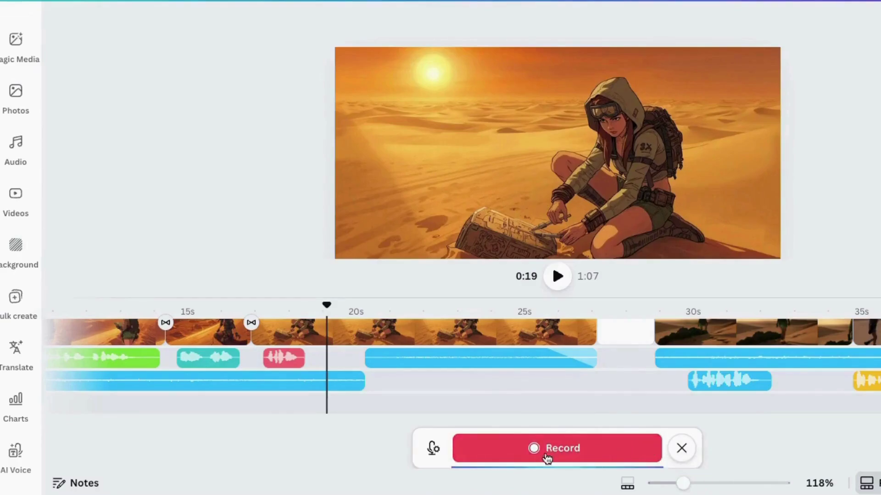
Step: Record a 7.5-second voiceover at 0:19 and play it back to review
{"action": "left_click", "coordinate": [508, 449]}
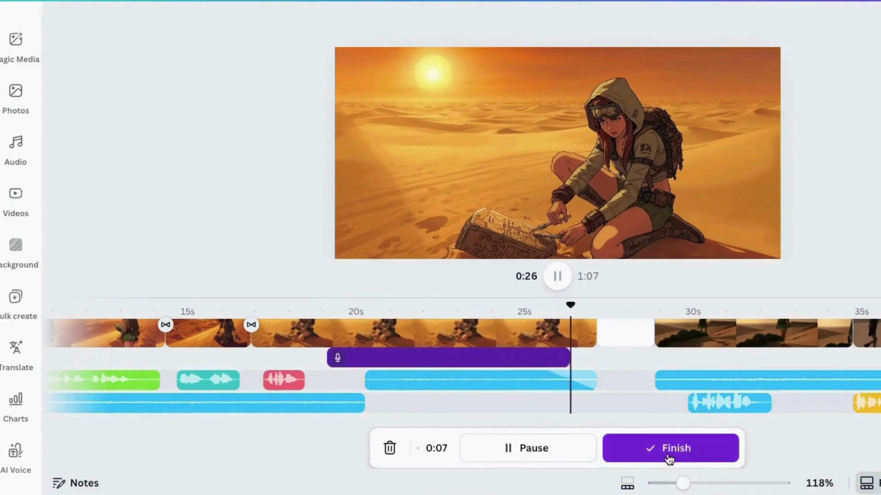
{"action": "left_click", "coordinate": [641, 447]}
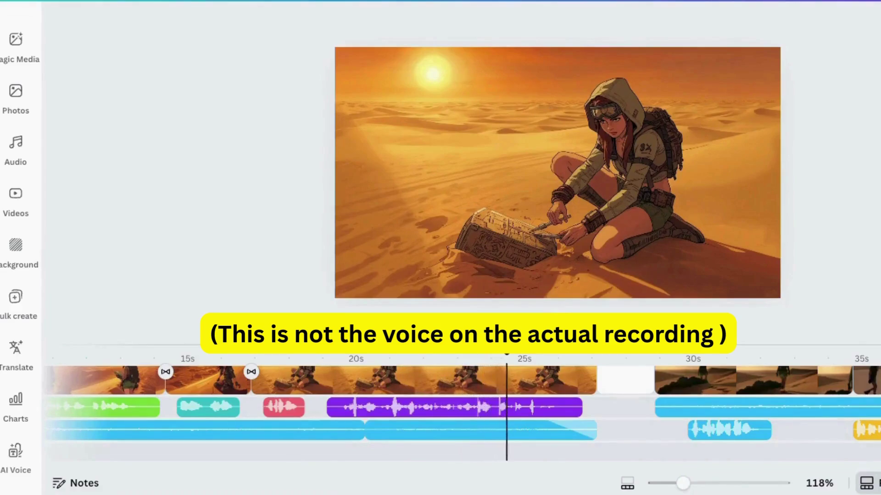
{"action": "left_click", "coordinate": [558, 325]}
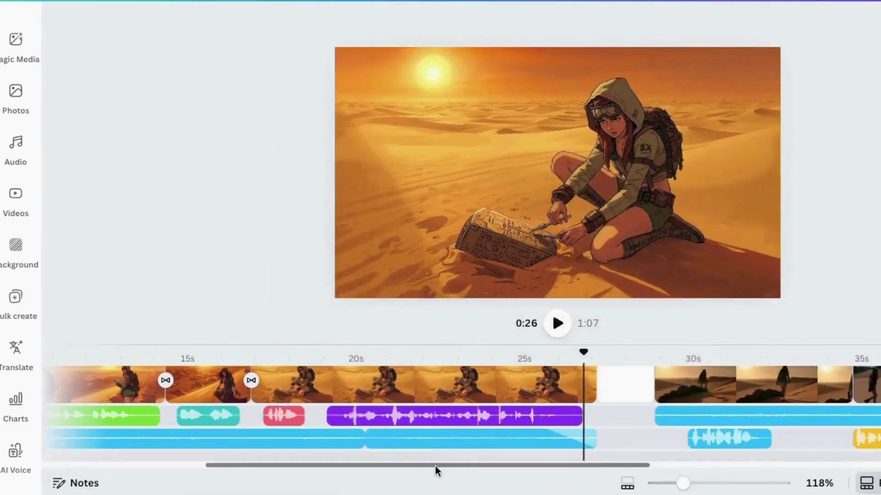
Step: Search the audio library for 'wind gust' sounds and browse the results
{"action": "left_click_drag", "start_coordinate": [435, 466], "coordinate": [195, 464]}
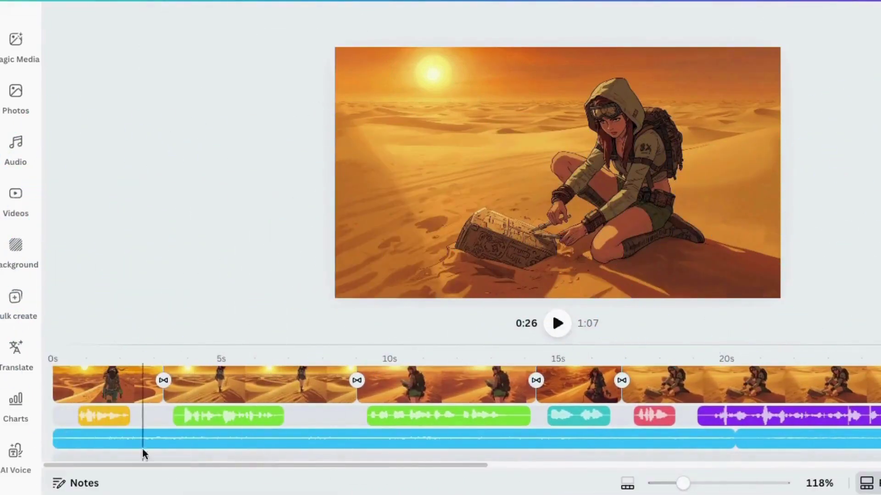
{"action": "left_click", "coordinate": [17, 148]}
{"action": "left_click", "coordinate": [99, 32]}
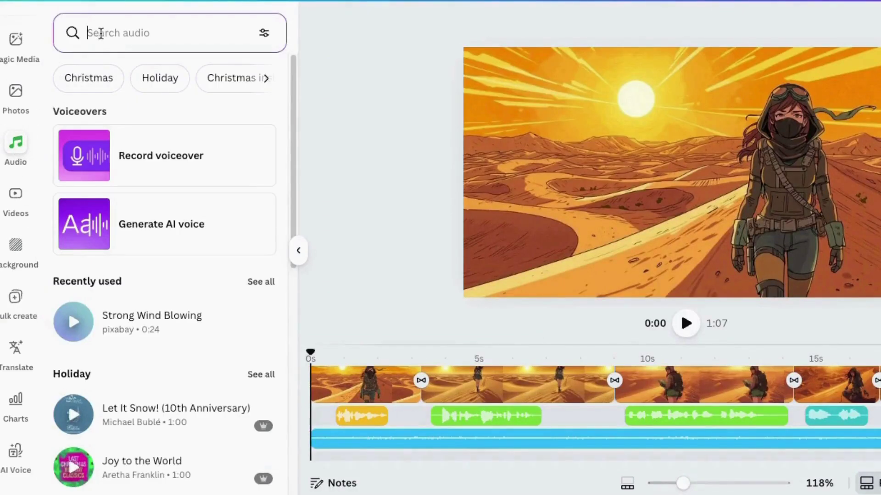
{"action": "type", "text": "wind"}
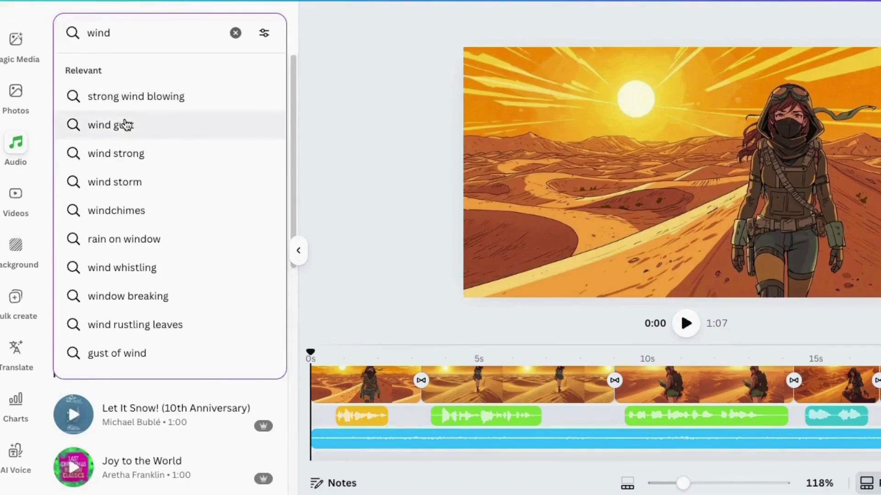
{"action": "left_click", "coordinate": [151, 132]}
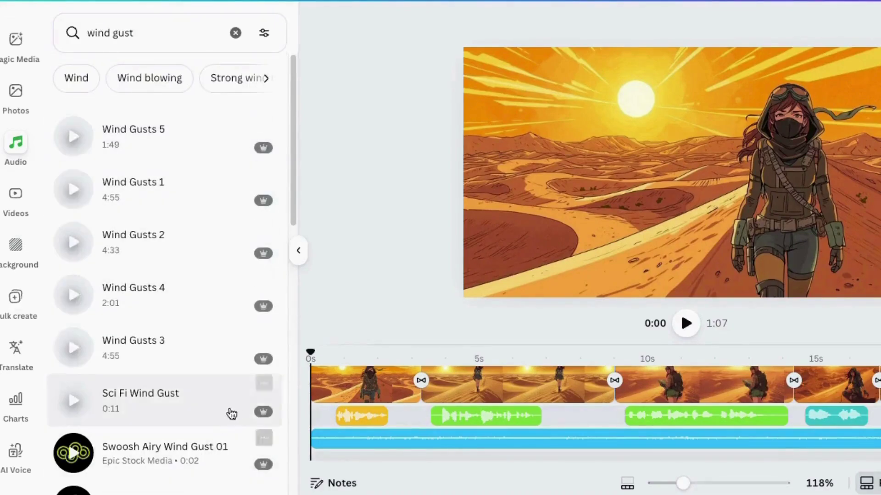
{"action": "scroll", "coordinate": [234, 408], "scroll_direction": "down", "scroll_amount": 6}
{"action": "scroll", "coordinate": [242, 406], "scroll_direction": "down", "scroll_amount": 4}
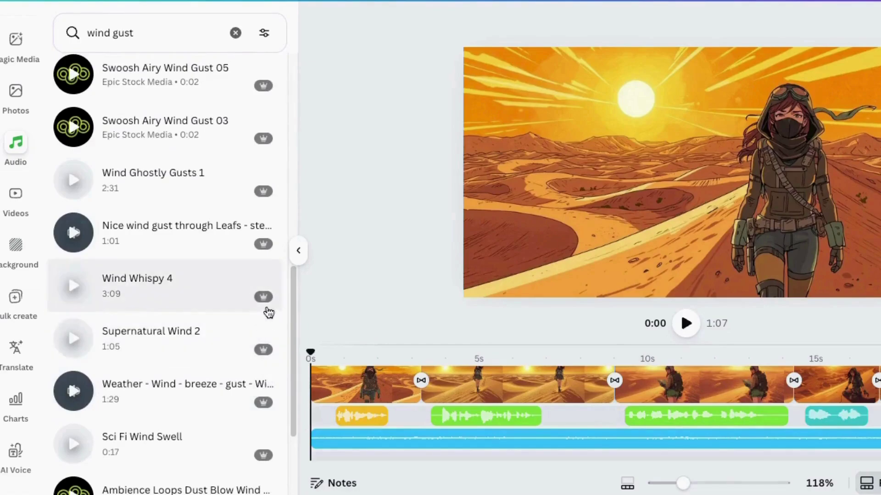
{"action": "scroll", "coordinate": [204, 312], "scroll_direction": "down", "scroll_amount": 15}
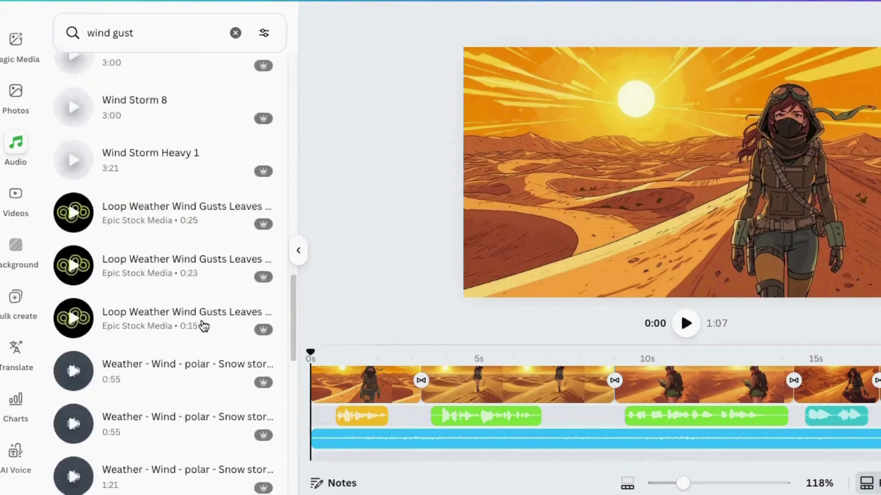
{"action": "scroll", "coordinate": [203, 326], "scroll_direction": "down", "scroll_amount": 10}
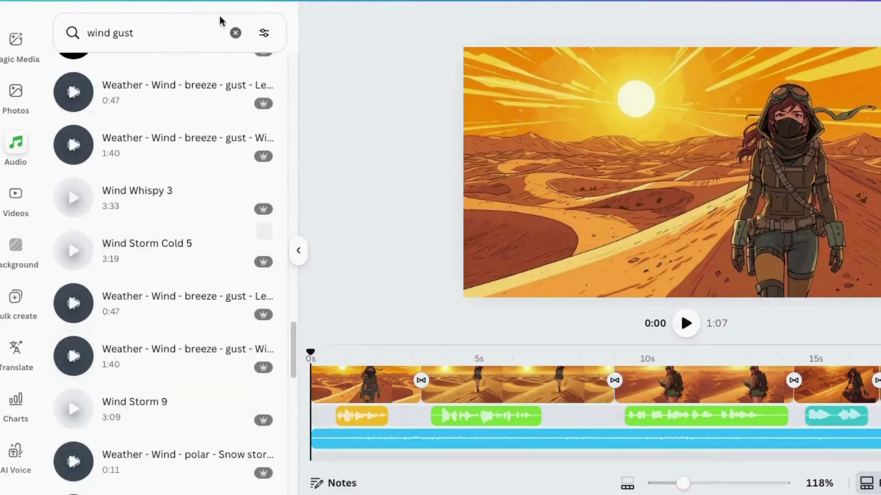
Step: Search 'windy', preview Windy Chord Swelling and drop it onto the wind track
{"action": "left_click_drag", "start_coordinate": [109, 35], "coordinate": [197, 53]}
{"action": "type", "text": "y"}
{"action": "key", "text": "Return"}
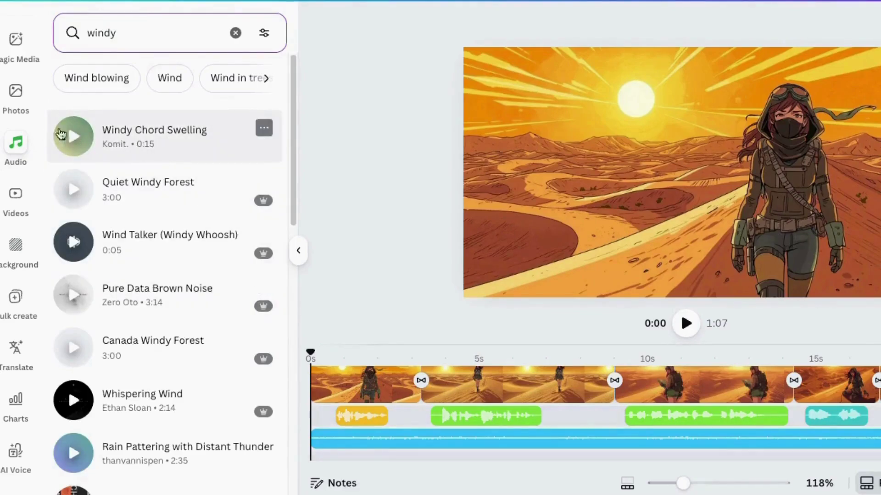
{"action": "left_click", "coordinate": [74, 139]}
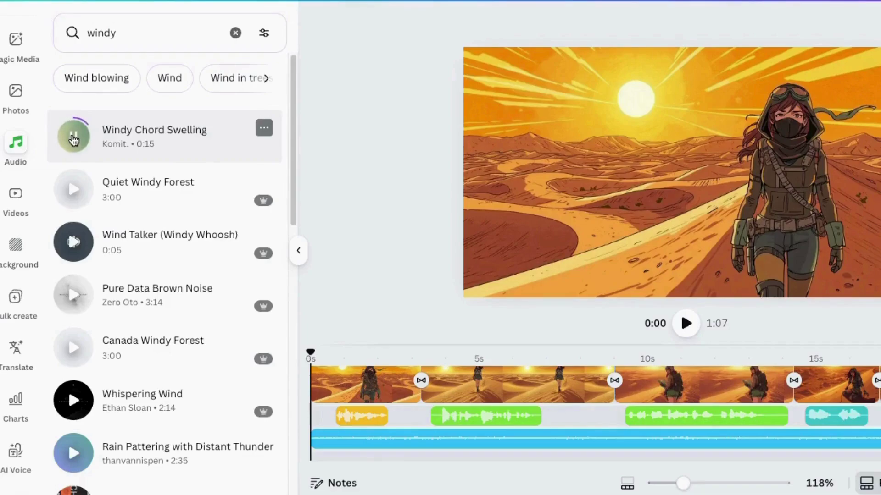
{"action": "left_click", "coordinate": [73, 139]}
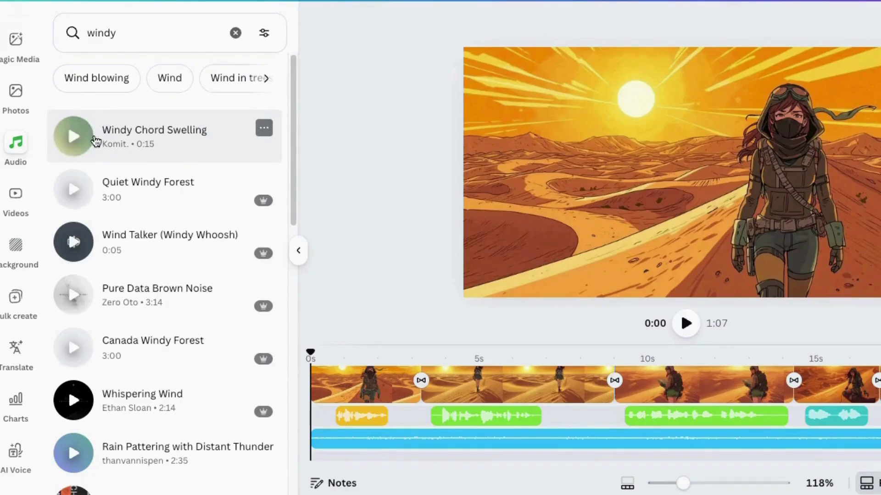
{"action": "left_click_drag", "start_coordinate": [185, 163], "coordinate": [342, 381]}
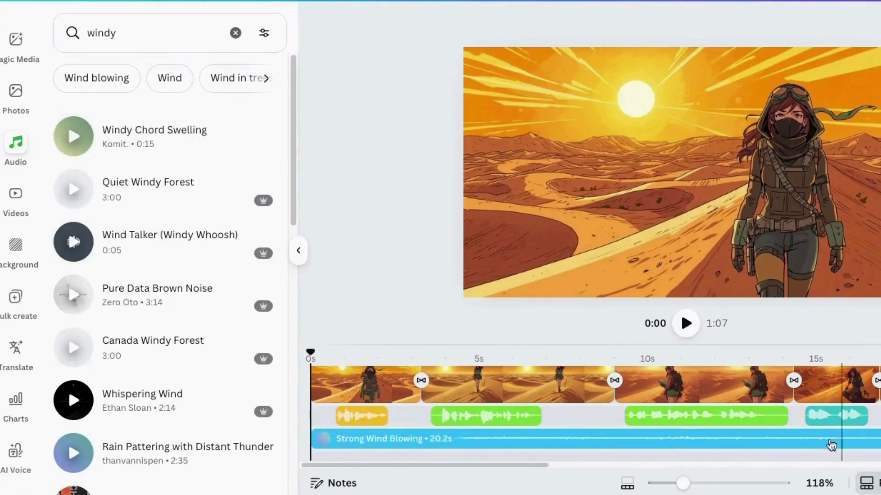
{"action": "left_click_drag", "start_coordinate": [433, 468], "coordinate": [394, 441]}
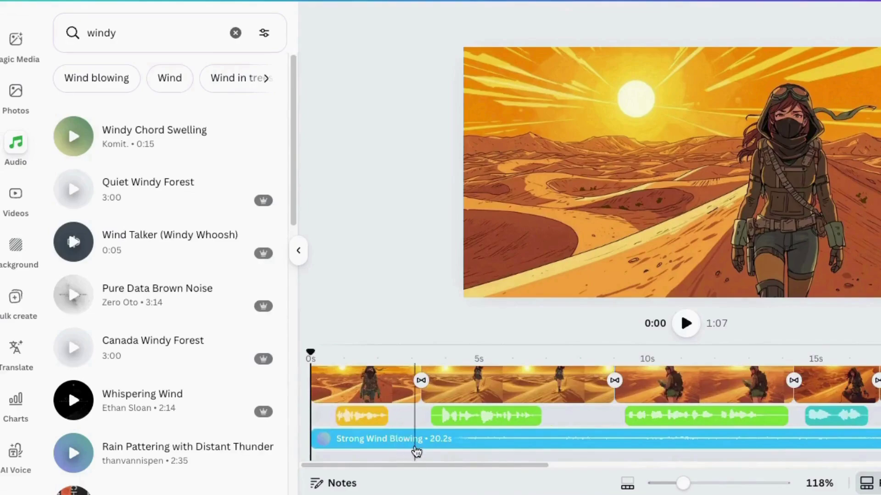
{"action": "left_click", "coordinate": [416, 452]}
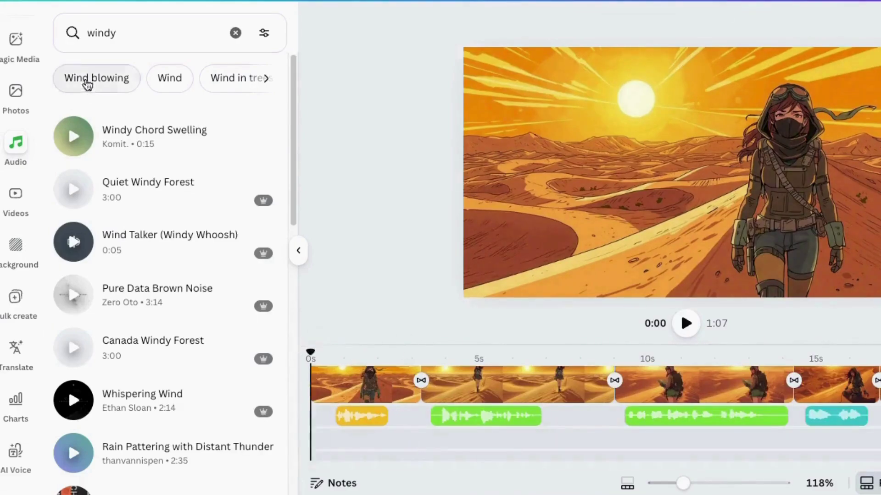
Step: Add Windy Chord Swelling at the timeline start and turn its volume down
{"action": "left_click", "coordinate": [151, 133]}
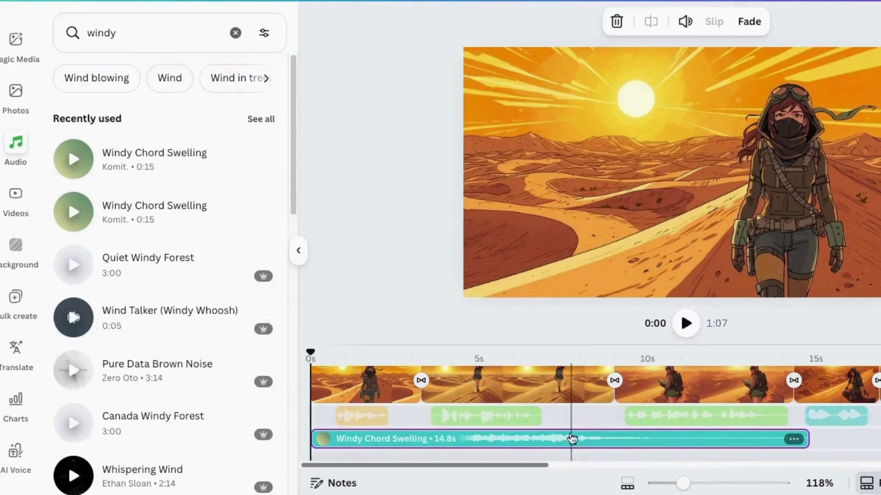
{"action": "left_click", "coordinate": [685, 21]}
{"action": "left_click_drag", "start_coordinate": [648, 64], "coordinate": [616, 64]}
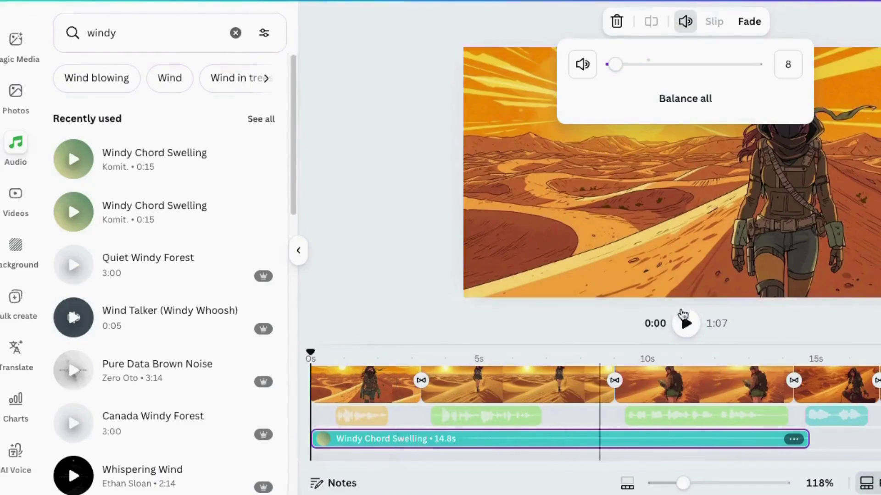
{"action": "left_click", "coordinate": [686, 324]}
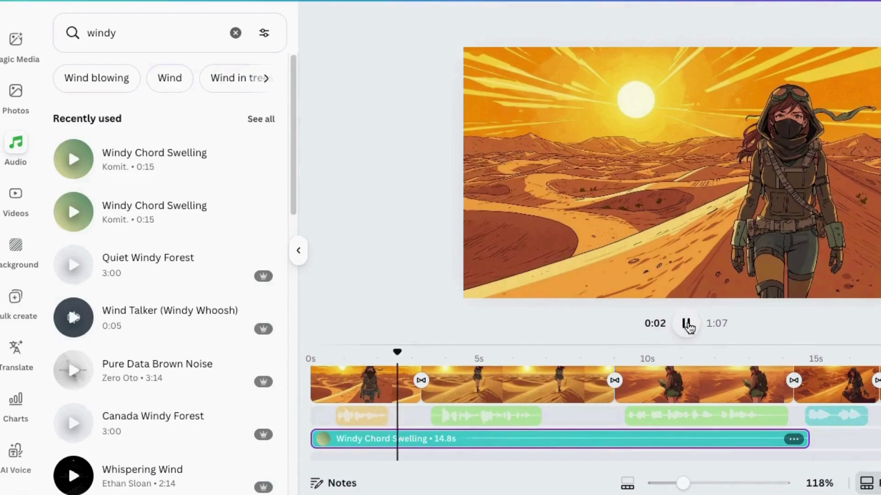
Step: Set the Windy Chord Swelling volume to 34 and replay the opening to check it
{"action": "left_click", "coordinate": [687, 324]}
{"action": "left_click", "coordinate": [544, 448]}
{"action": "left_click", "coordinate": [684, 22]}
{"action": "left_click_drag", "start_coordinate": [613, 64], "coordinate": [625, 68]}
{"action": "left_click", "coordinate": [686, 324]}
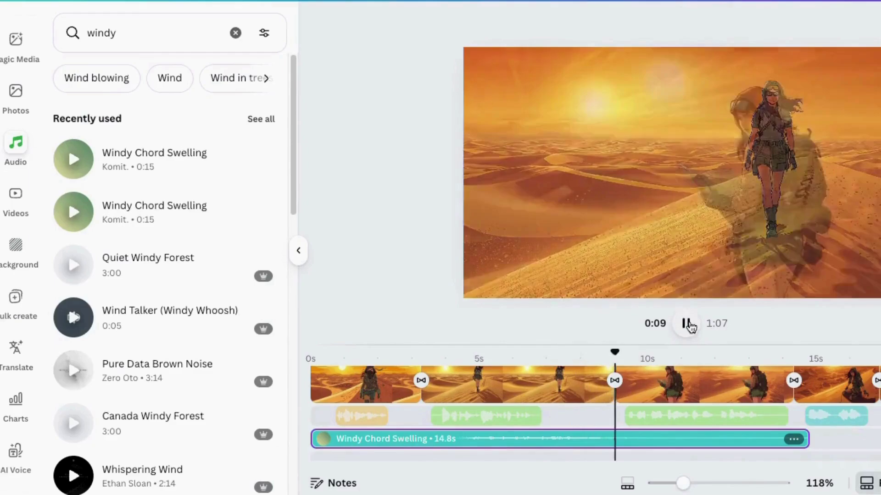
{"action": "left_click", "coordinate": [686, 324]}
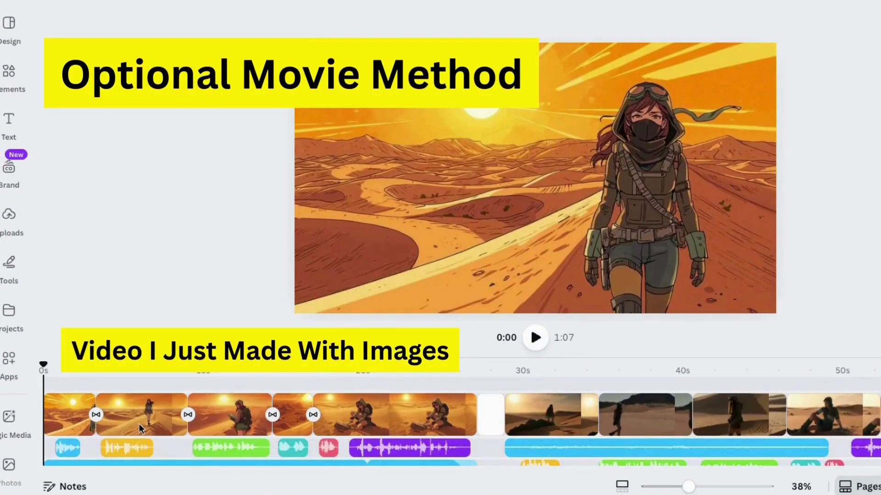
{"action": "scroll", "coordinate": [133, 418], "scroll_direction": "down", "scroll_amount": 1}
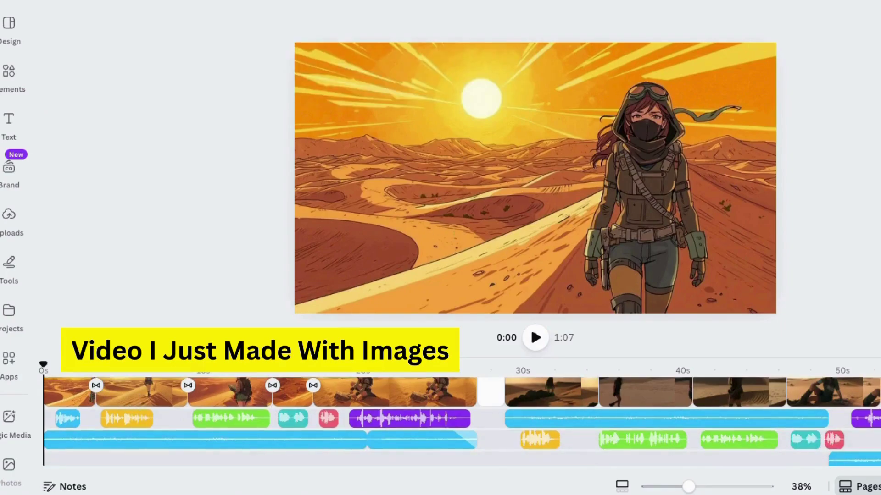
{"action": "left_click", "coordinate": [240, 401]}
{"action": "left_click", "coordinate": [293, 396]}
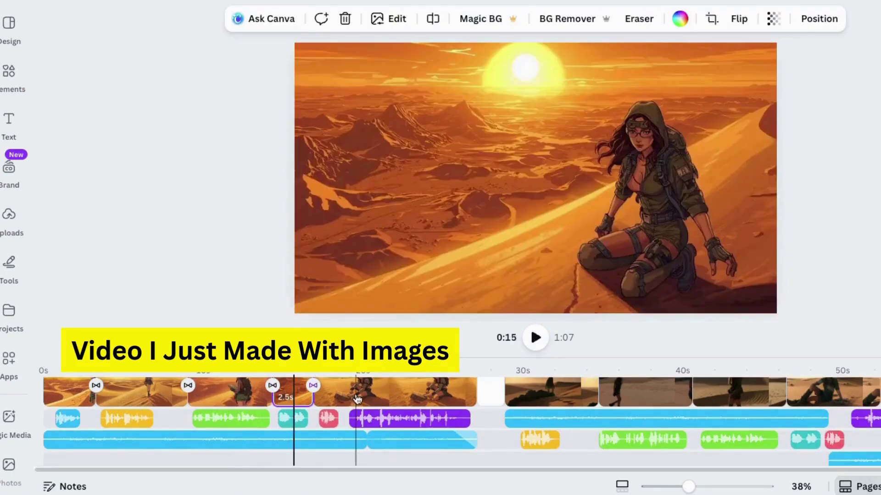
{"action": "left_click", "coordinate": [355, 395]}
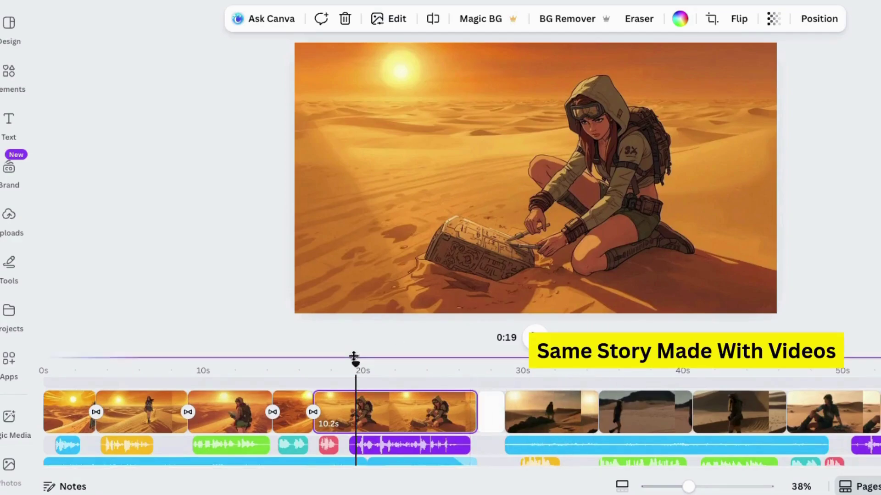
{"action": "left_click", "coordinate": [493, 398]}
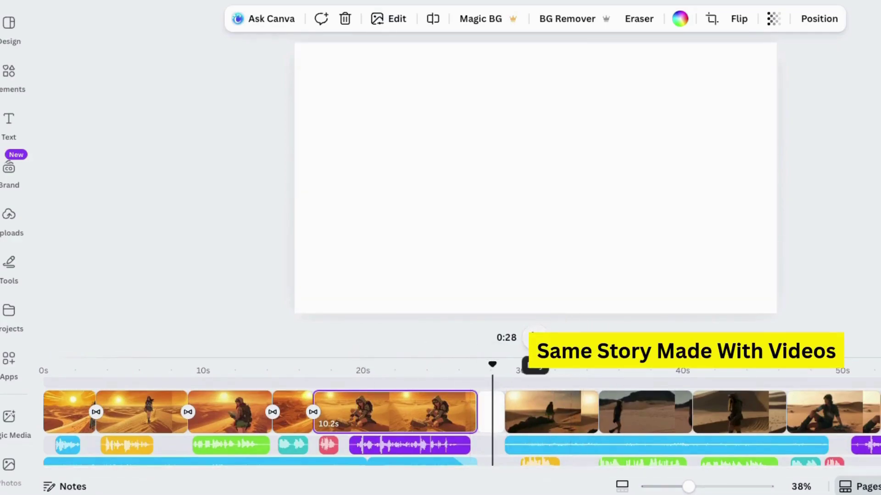
{"action": "left_click", "coordinate": [532, 333]}
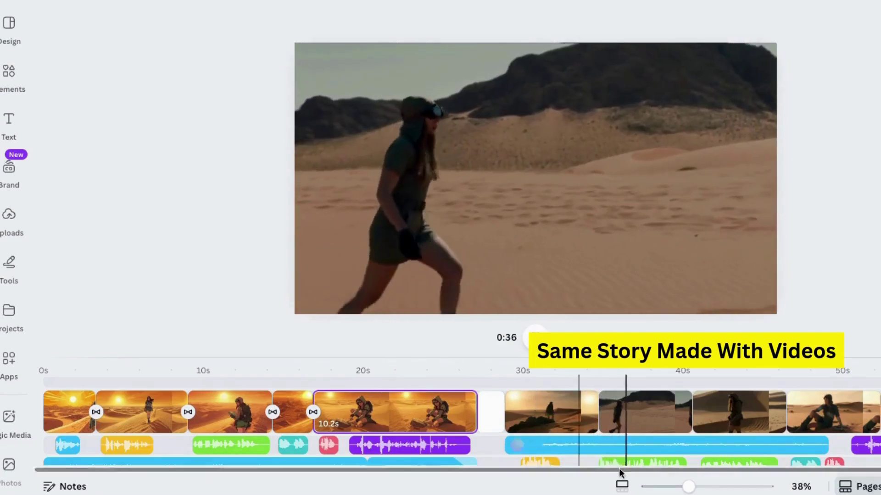
{"action": "left_click_drag", "start_coordinate": [644, 470], "coordinate": [753, 480]}
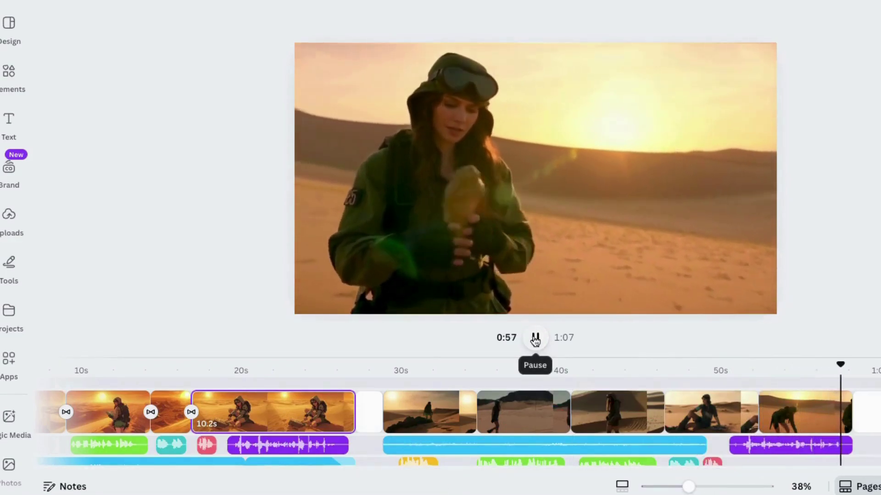
{"action": "left_click", "coordinate": [536, 339]}
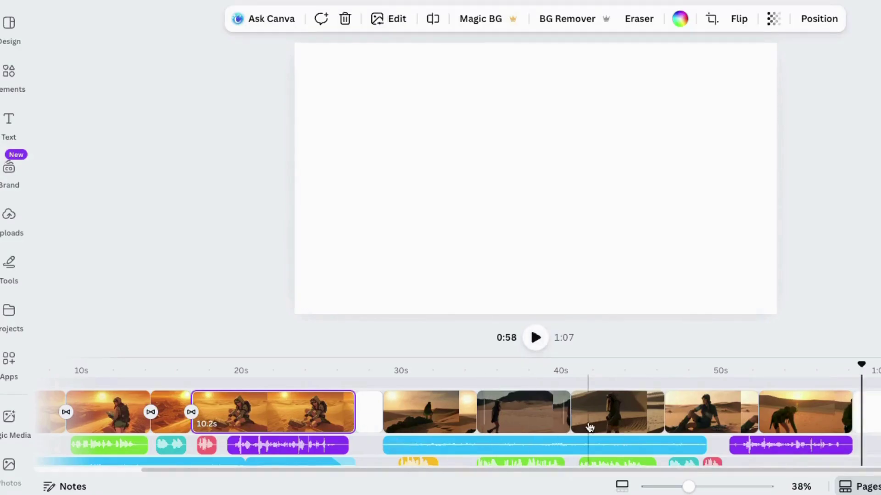
{"action": "left_click", "coordinate": [436, 415]}
{"action": "left_click", "coordinate": [510, 413]}
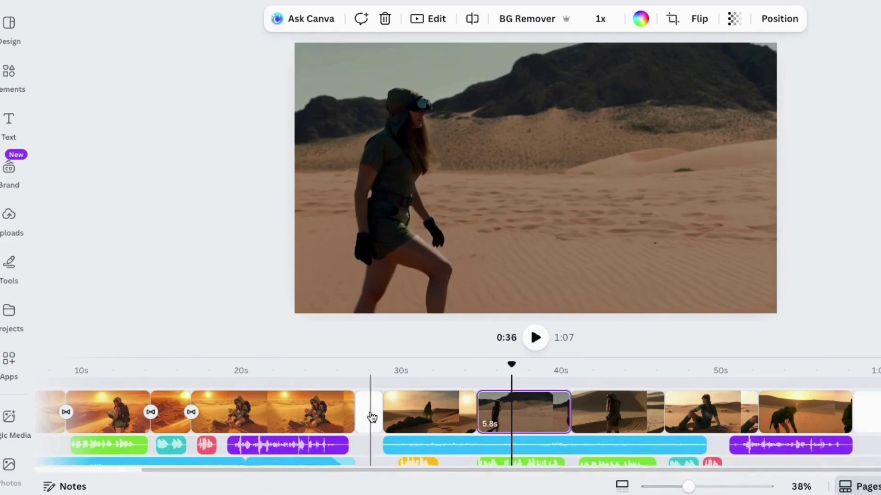
Step: Select the WIDE SHOT desert paragraph in Carrie's script for copying
{"action": "scroll", "coordinate": [370, 415], "scroll_direction": "down", "scroll_amount": 1}
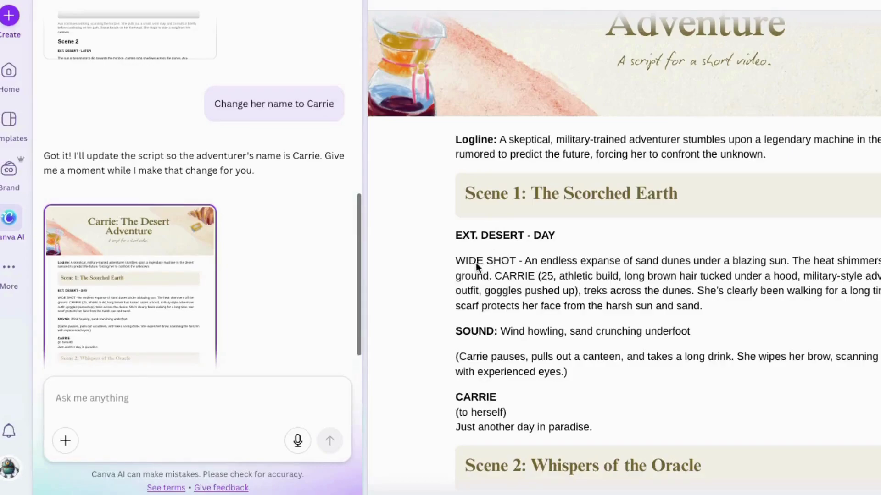
{"action": "left_click_drag", "start_coordinate": [524, 262], "coordinate": [693, 307]}
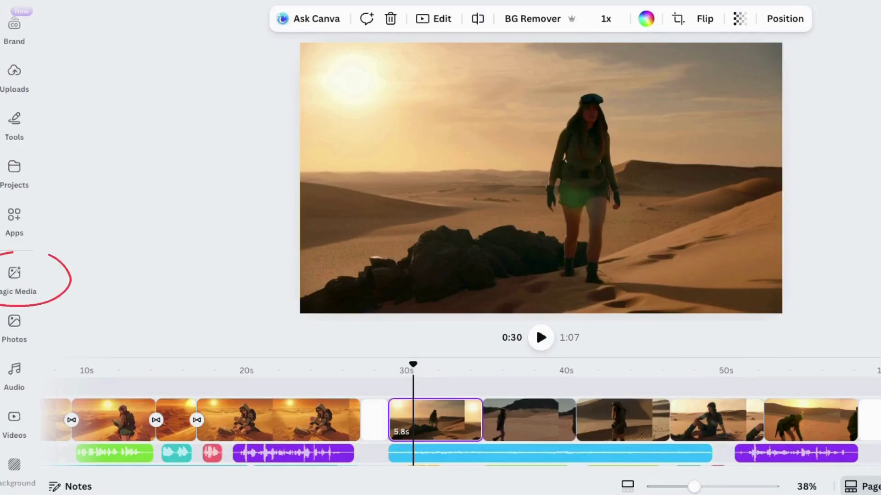
Step: In Magic Media's Videos tab, paste the WIDE SHOT description as the prompt
{"action": "left_click", "coordinate": [13, 215]}
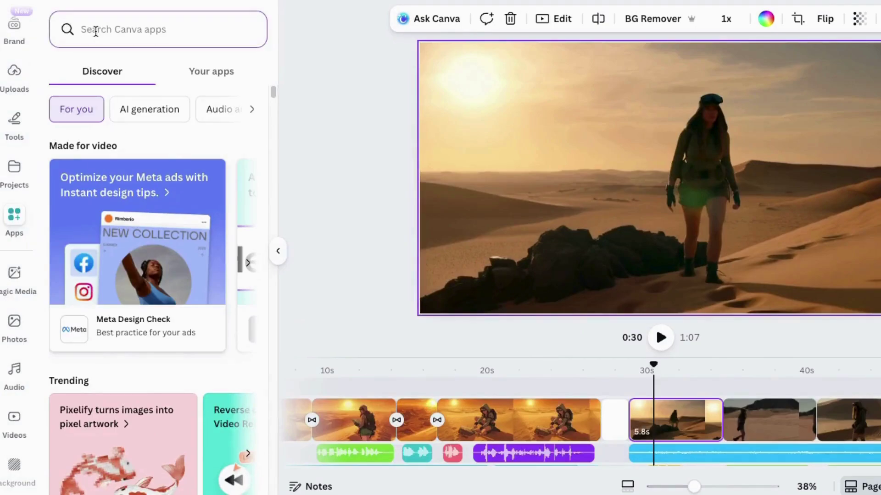
{"action": "type", "text": "magic media"}
{"action": "left_click", "coordinate": [70, 114]}
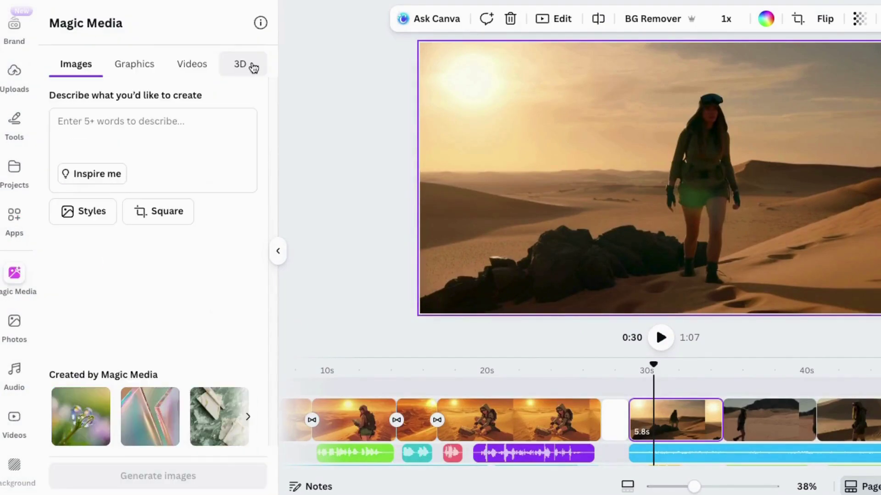
{"action": "left_click", "coordinate": [196, 68]}
{"action": "left_click", "coordinate": [64, 121]}
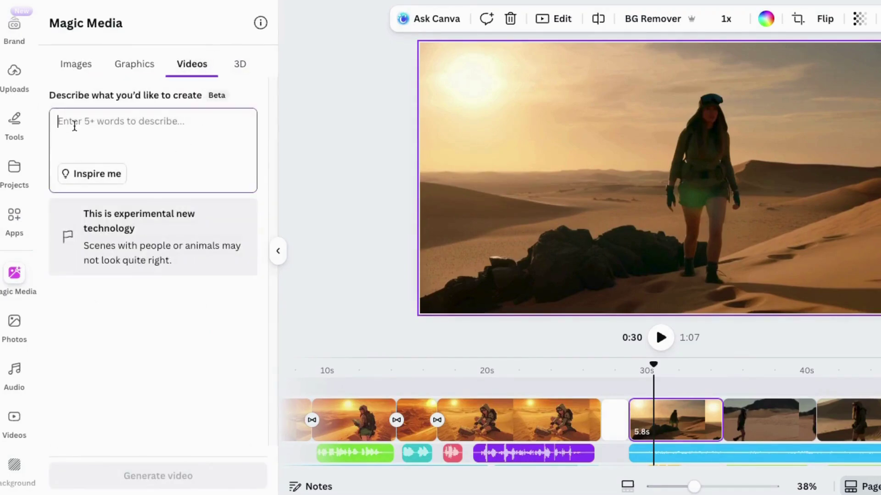
{"action": "type", "text": "An endless expanse of sand dunes under a blazing sun. CARRIE (25, athletic build, long brown hair tucked under a hood, military-style adventurer outfit, goggles pushed up), treks across the dunes. She’s been walking for a long time. 16x9"}
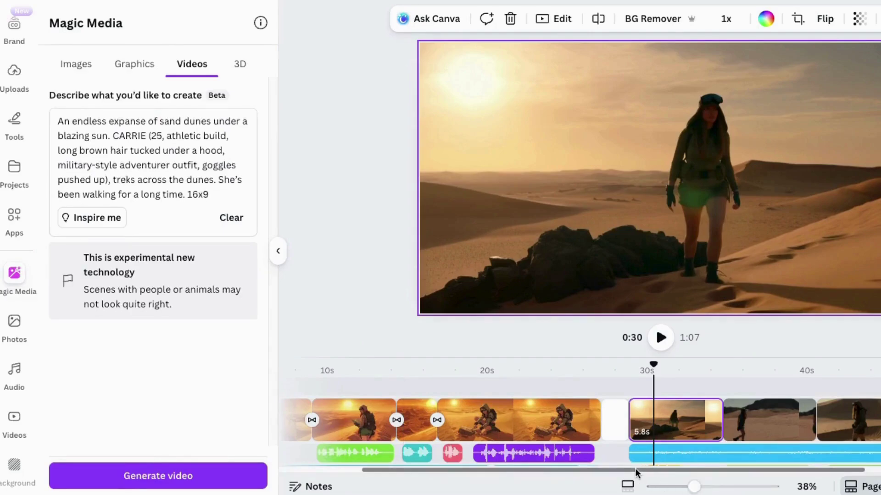
Step: Generate the dunes video and place it on the blank final page
{"action": "left_click_drag", "start_coordinate": [635, 469], "coordinate": [807, 469]}
{"action": "left_click", "coordinate": [862, 419]}
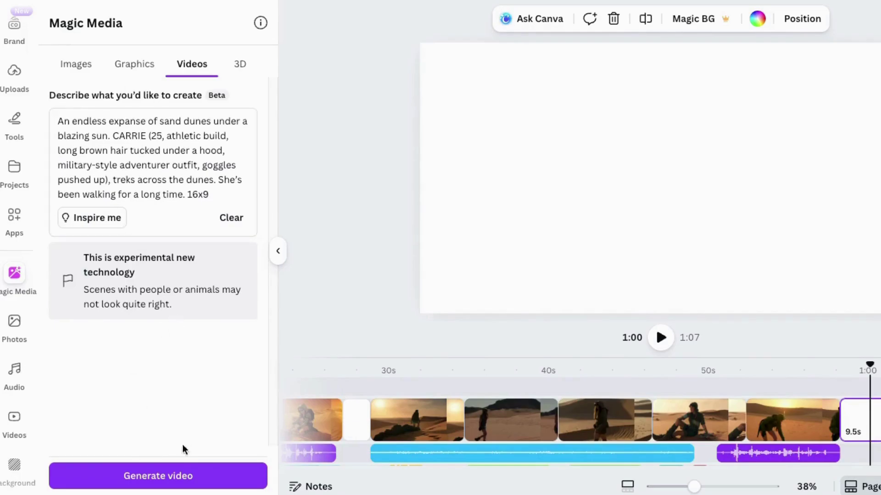
{"action": "left_click", "coordinate": [157, 476]}
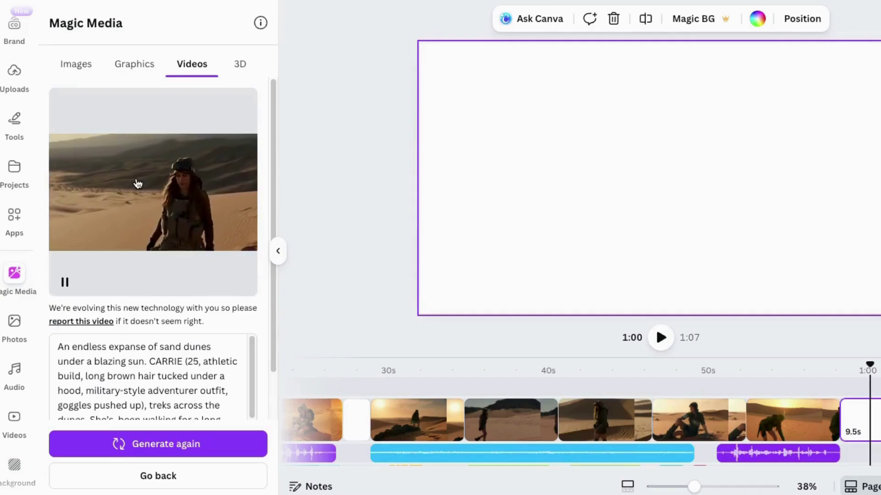
{"action": "left_click", "coordinate": [138, 183]}
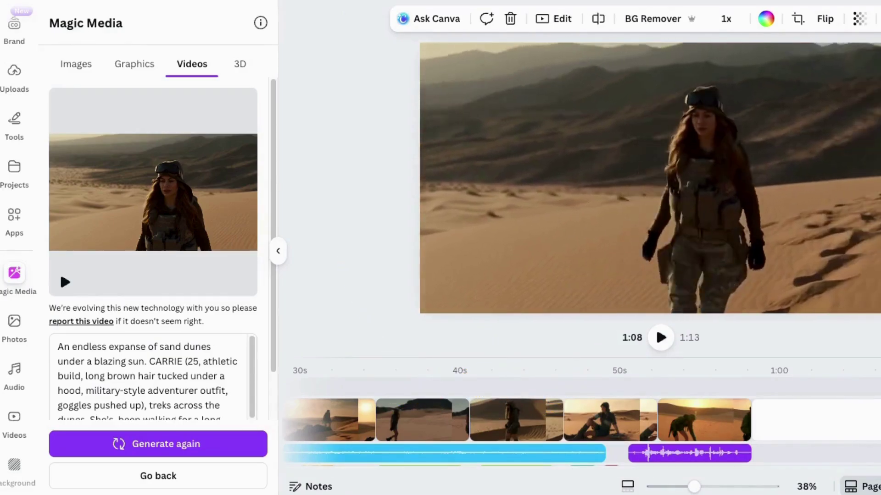
Step: Preview the new clip, then move the yellow sound clip to about 49s on the lower track
{"action": "left_click", "coordinate": [660, 337]}
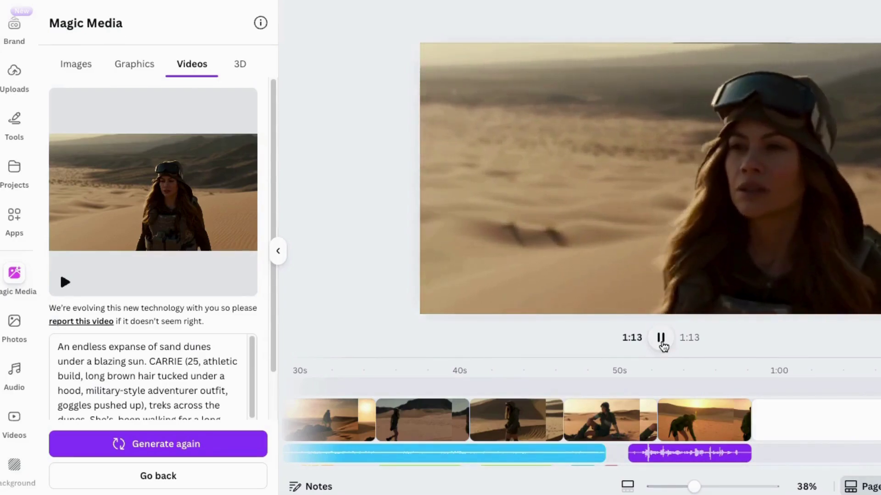
{"action": "left_click_drag", "start_coordinate": [629, 472], "coordinate": [322, 481]}
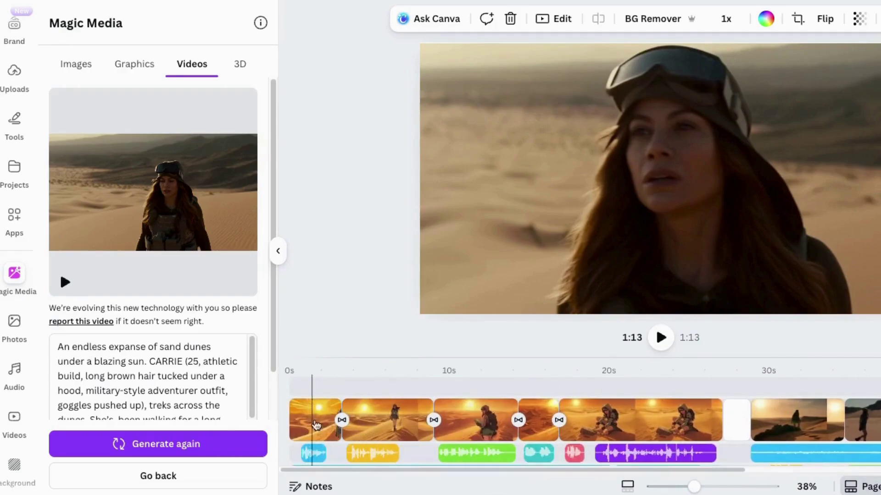
{"action": "left_click_drag", "start_coordinate": [674, 472], "coordinate": [880, 474]}
{"action": "left_click_drag", "start_coordinate": [697, 474], "coordinate": [408, 472]}
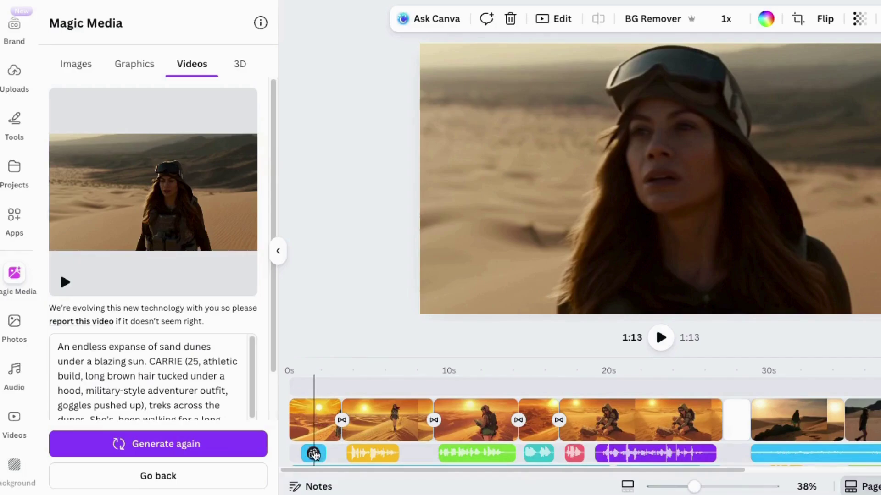
{"action": "left_click_drag", "start_coordinate": [365, 472], "coordinate": [574, 465]}
{"action": "right_click", "coordinate": [449, 442]}
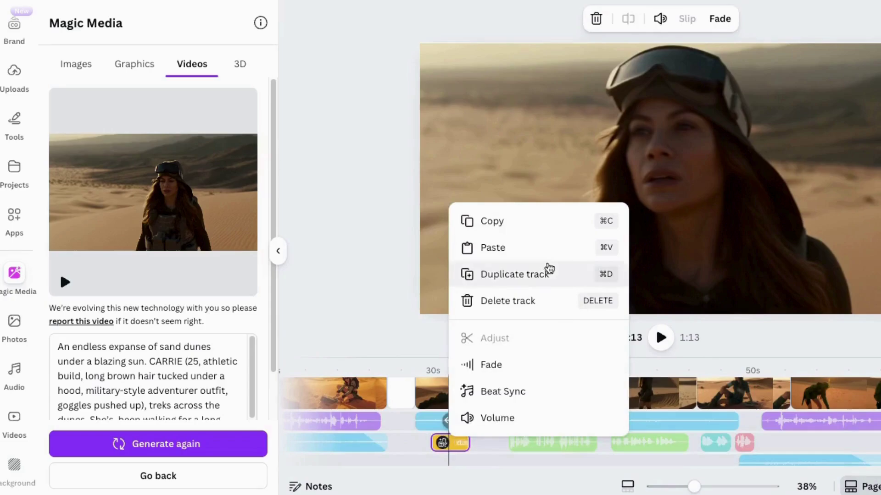
{"action": "left_click_drag", "start_coordinate": [449, 442], "coordinate": [784, 433]}
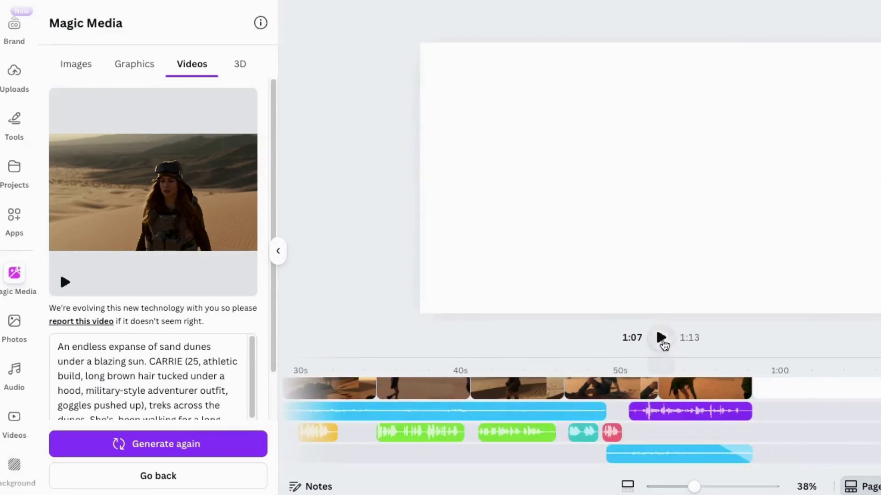
{"action": "left_click", "coordinate": [661, 338]}
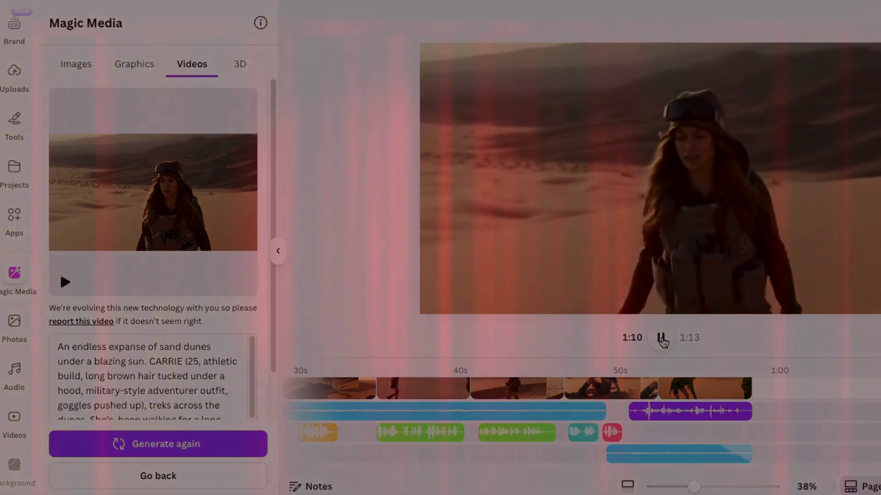